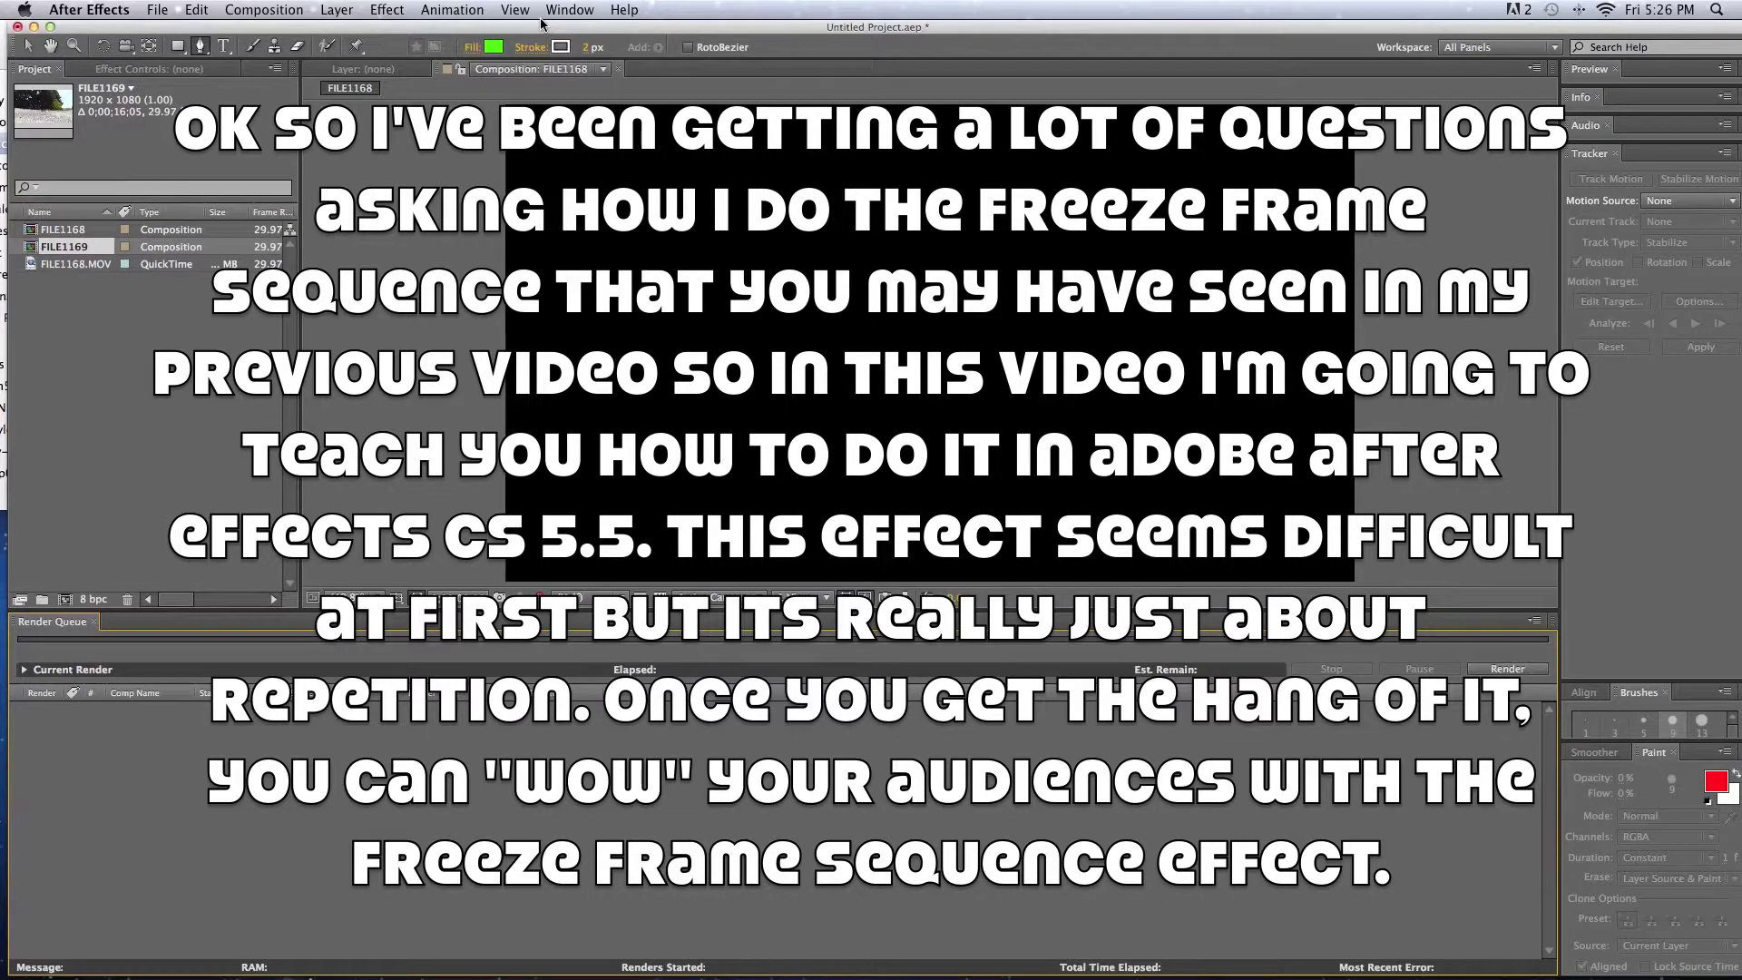
Step: Build composition FILE1170 from FILE1168.MOV, scrub to about 1 second, and duplicate the clip layer
left_click_drag(542, 24, 538, 20)
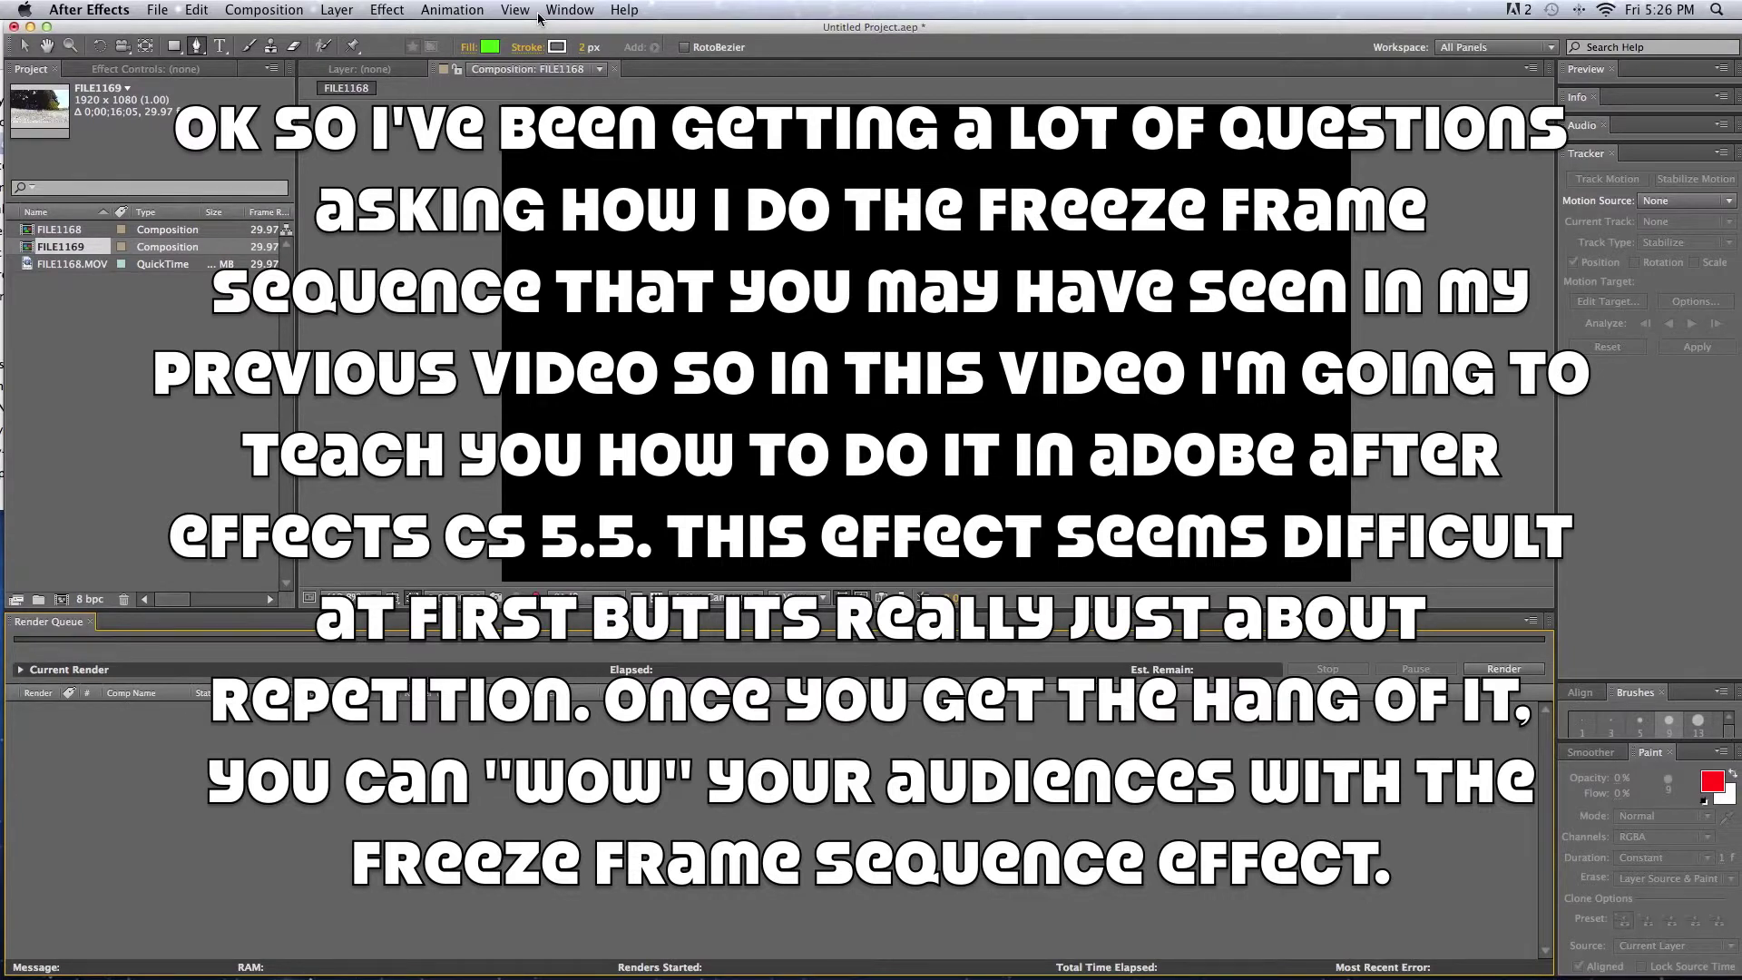
left_click_drag(539, 18, 535, 19)
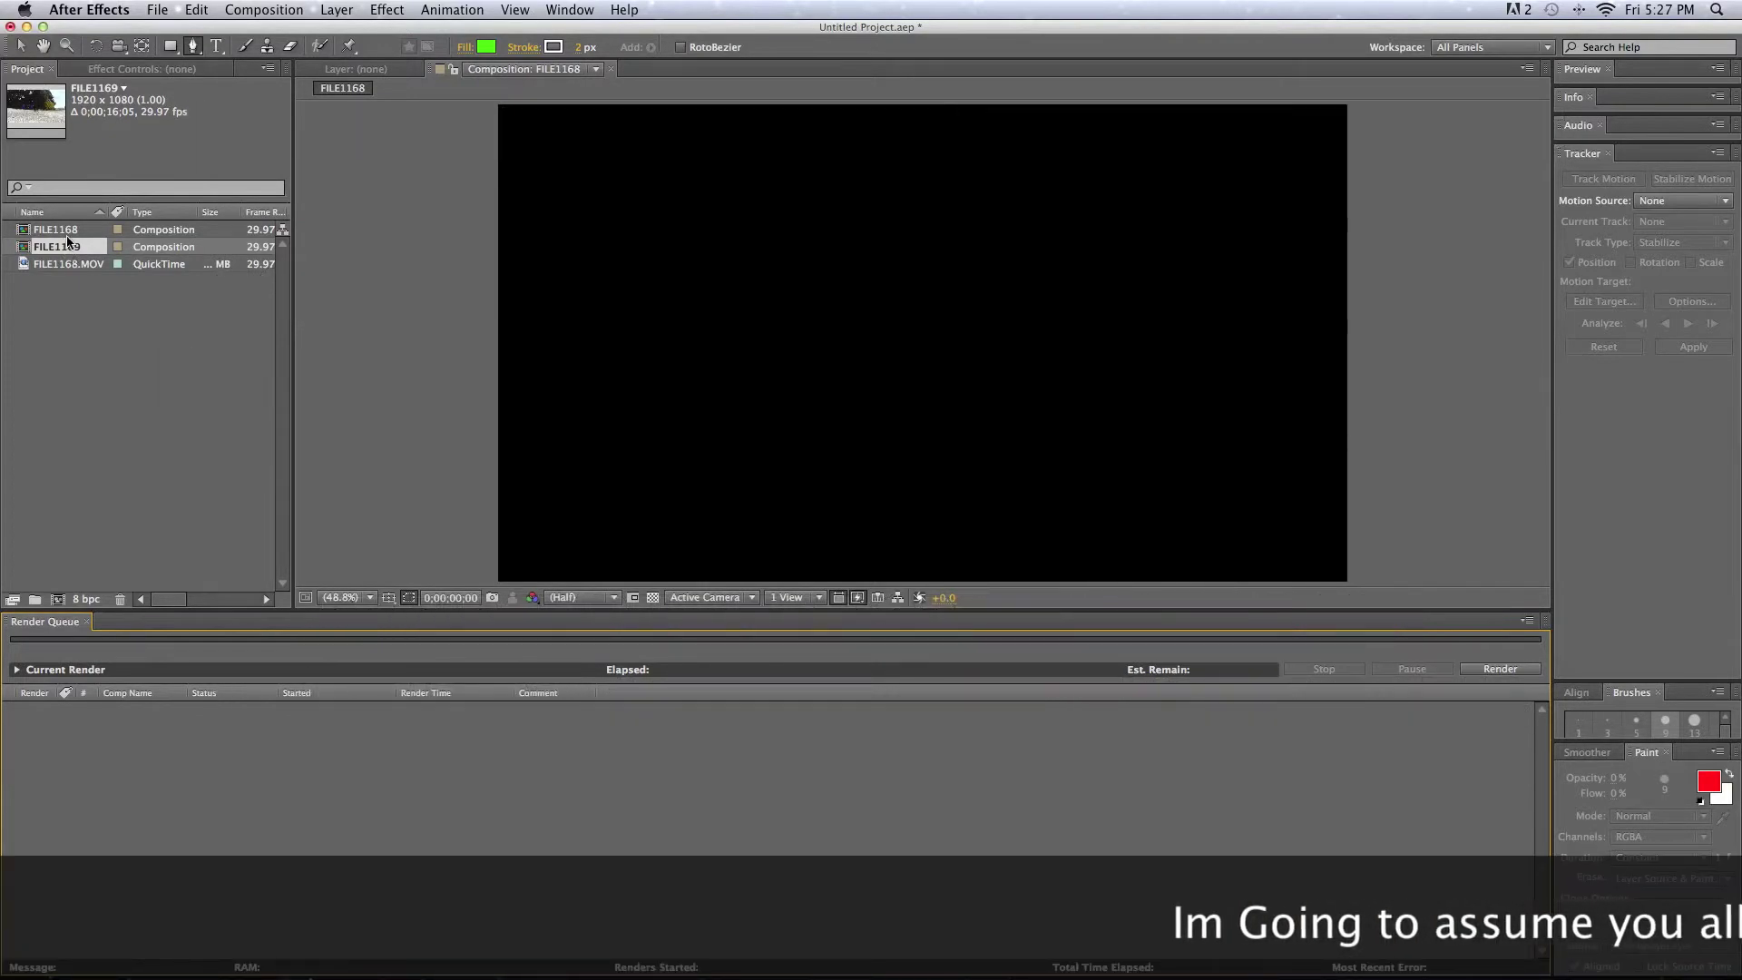
left_click(69, 264)
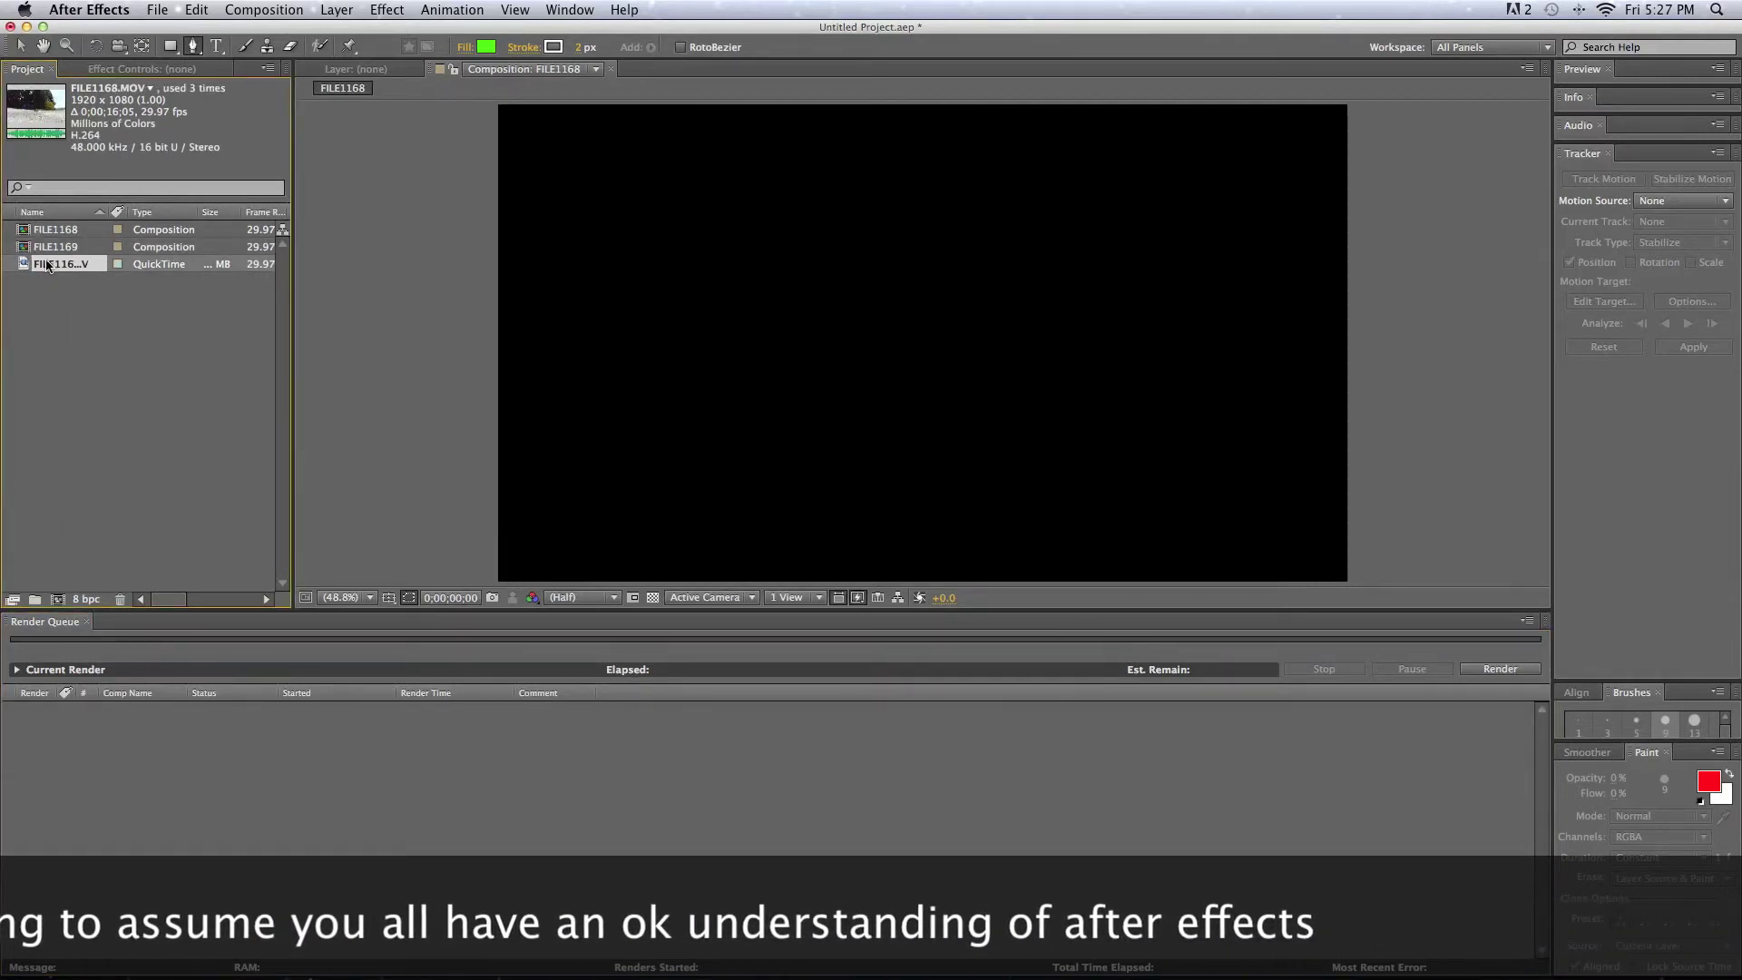
left_click_drag(63, 264, 56, 600)
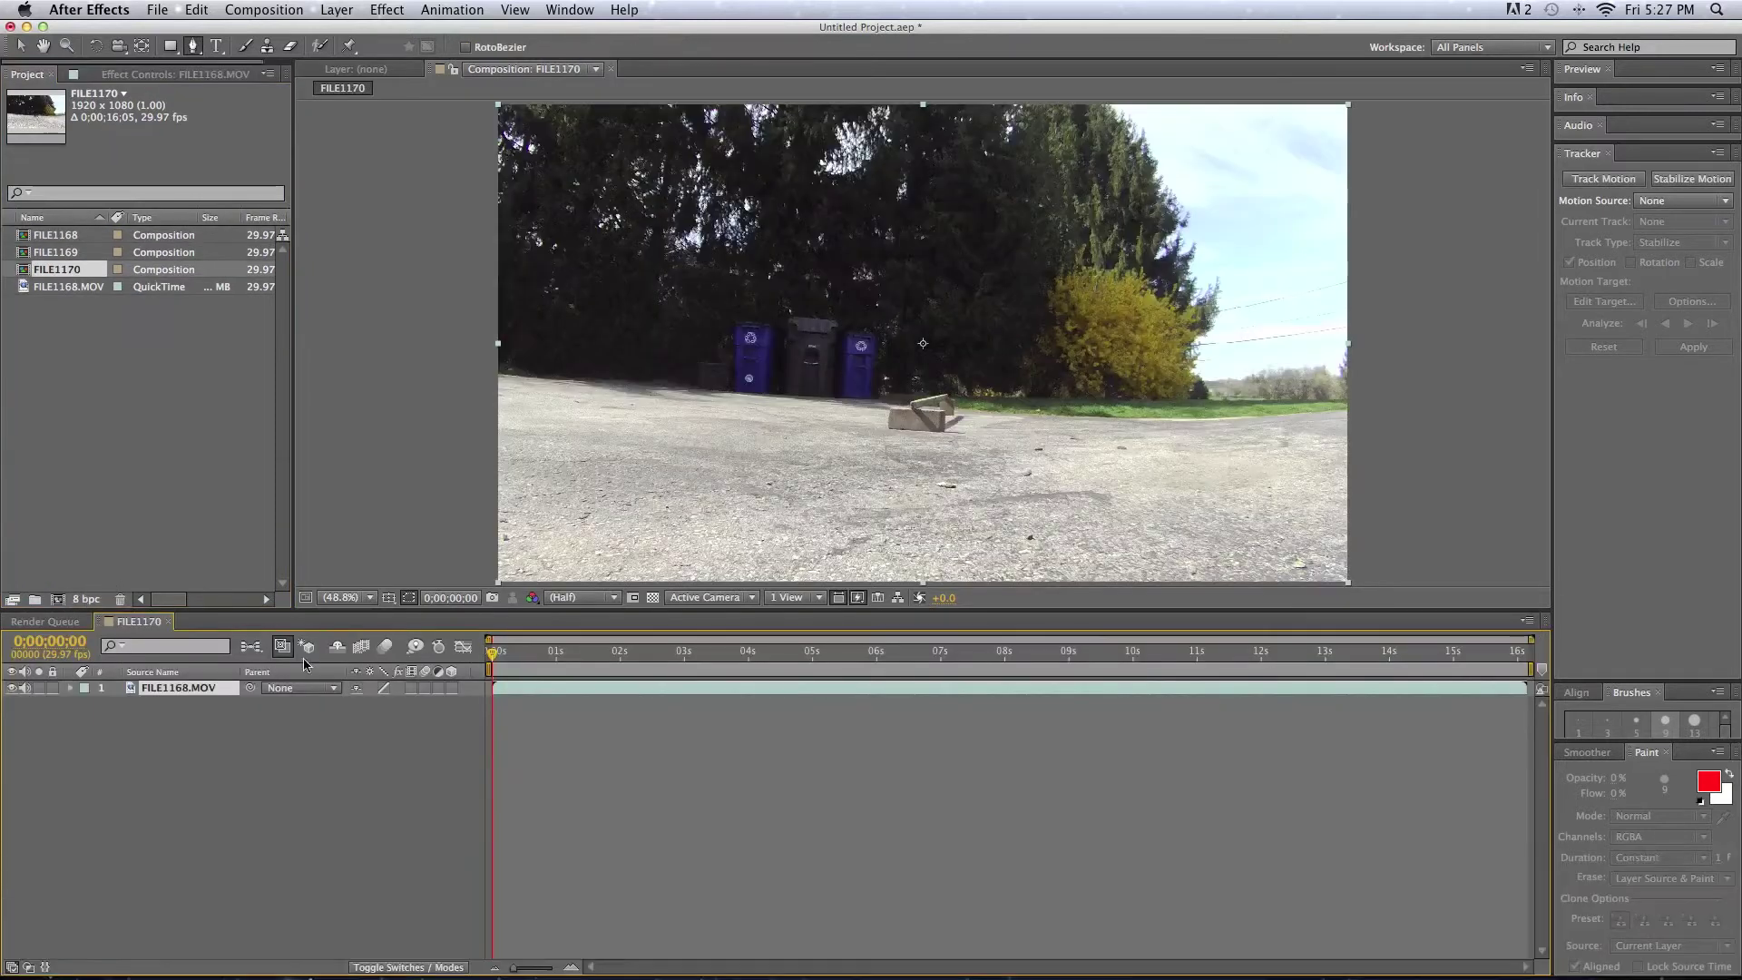
left_click_drag(493, 655, 571, 657)
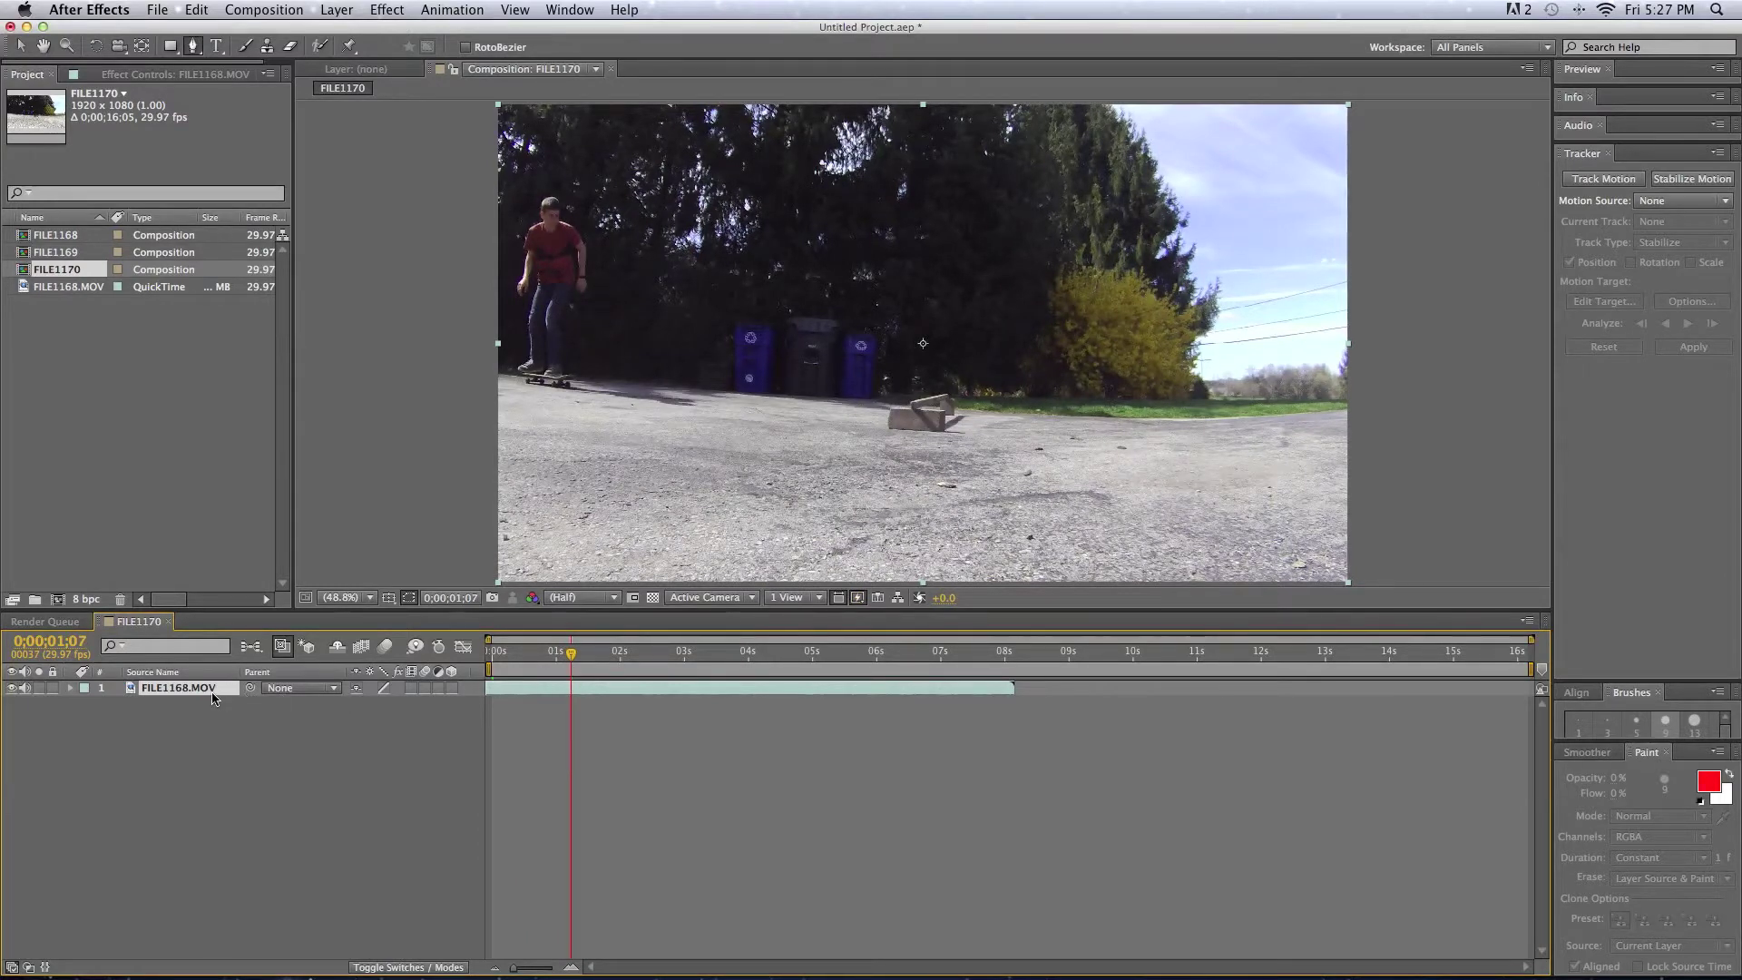
key("super+d")
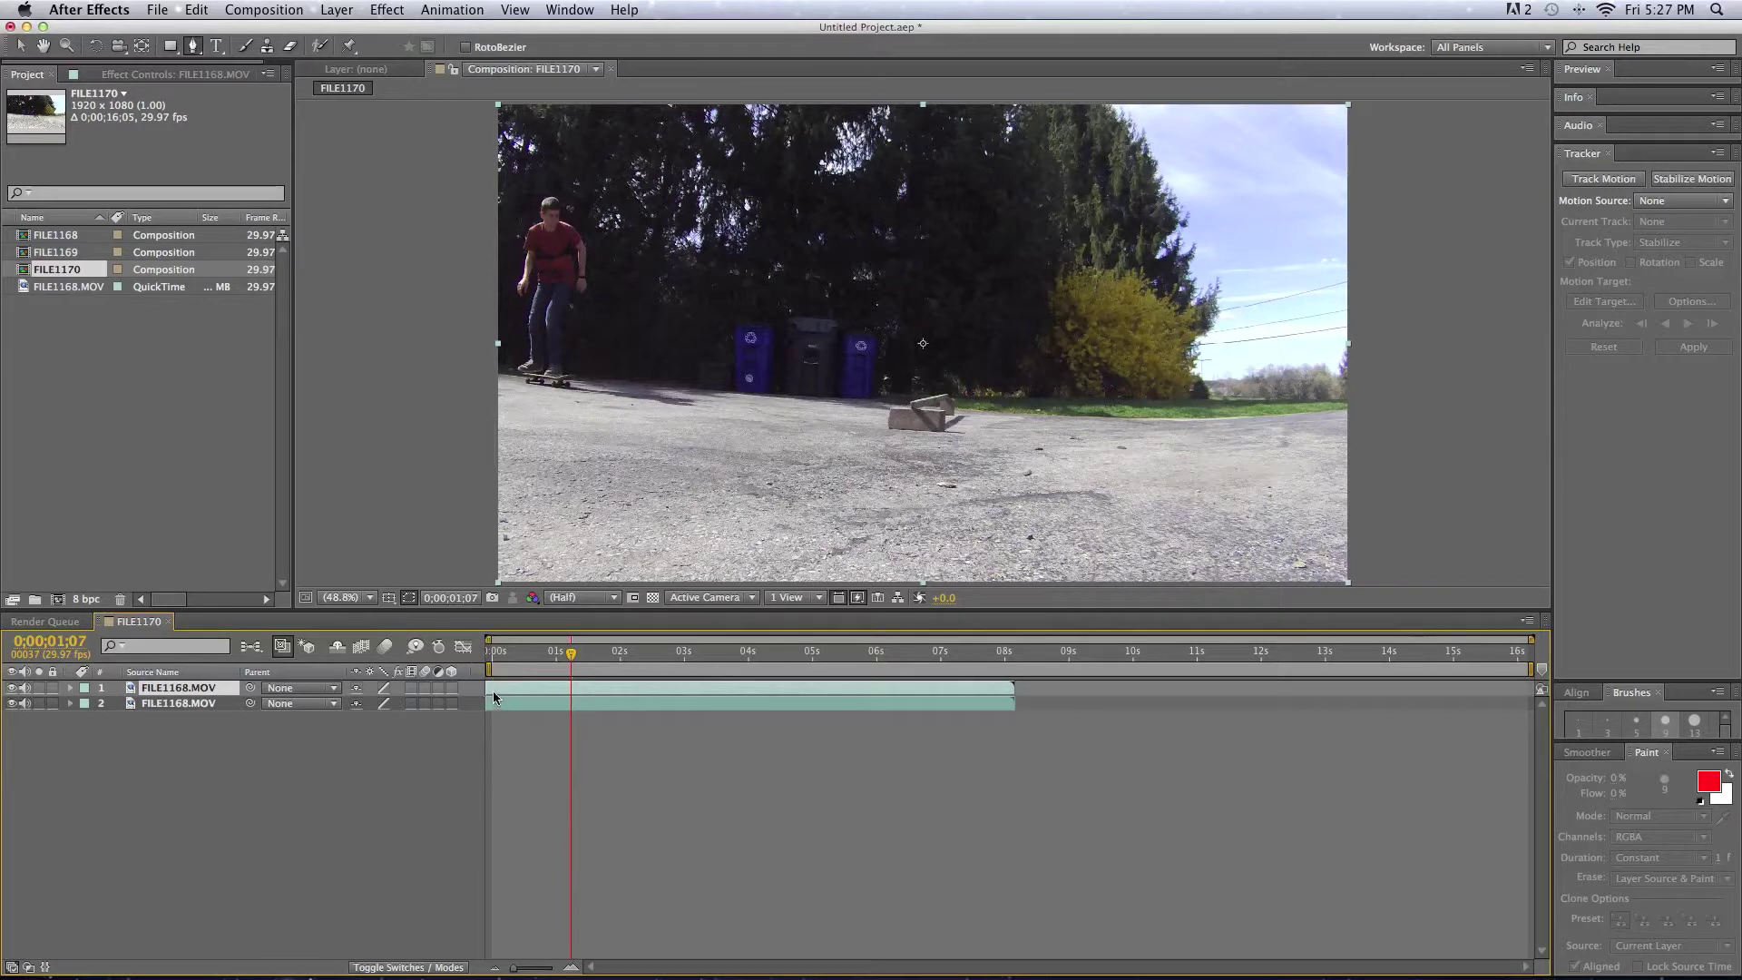
Step: Trim the top skate layer to start at about 1 second and freeze it on that frame
left_click_drag(488, 691, 576, 690)
right_click(574, 683)
mouse_move(612, 498)
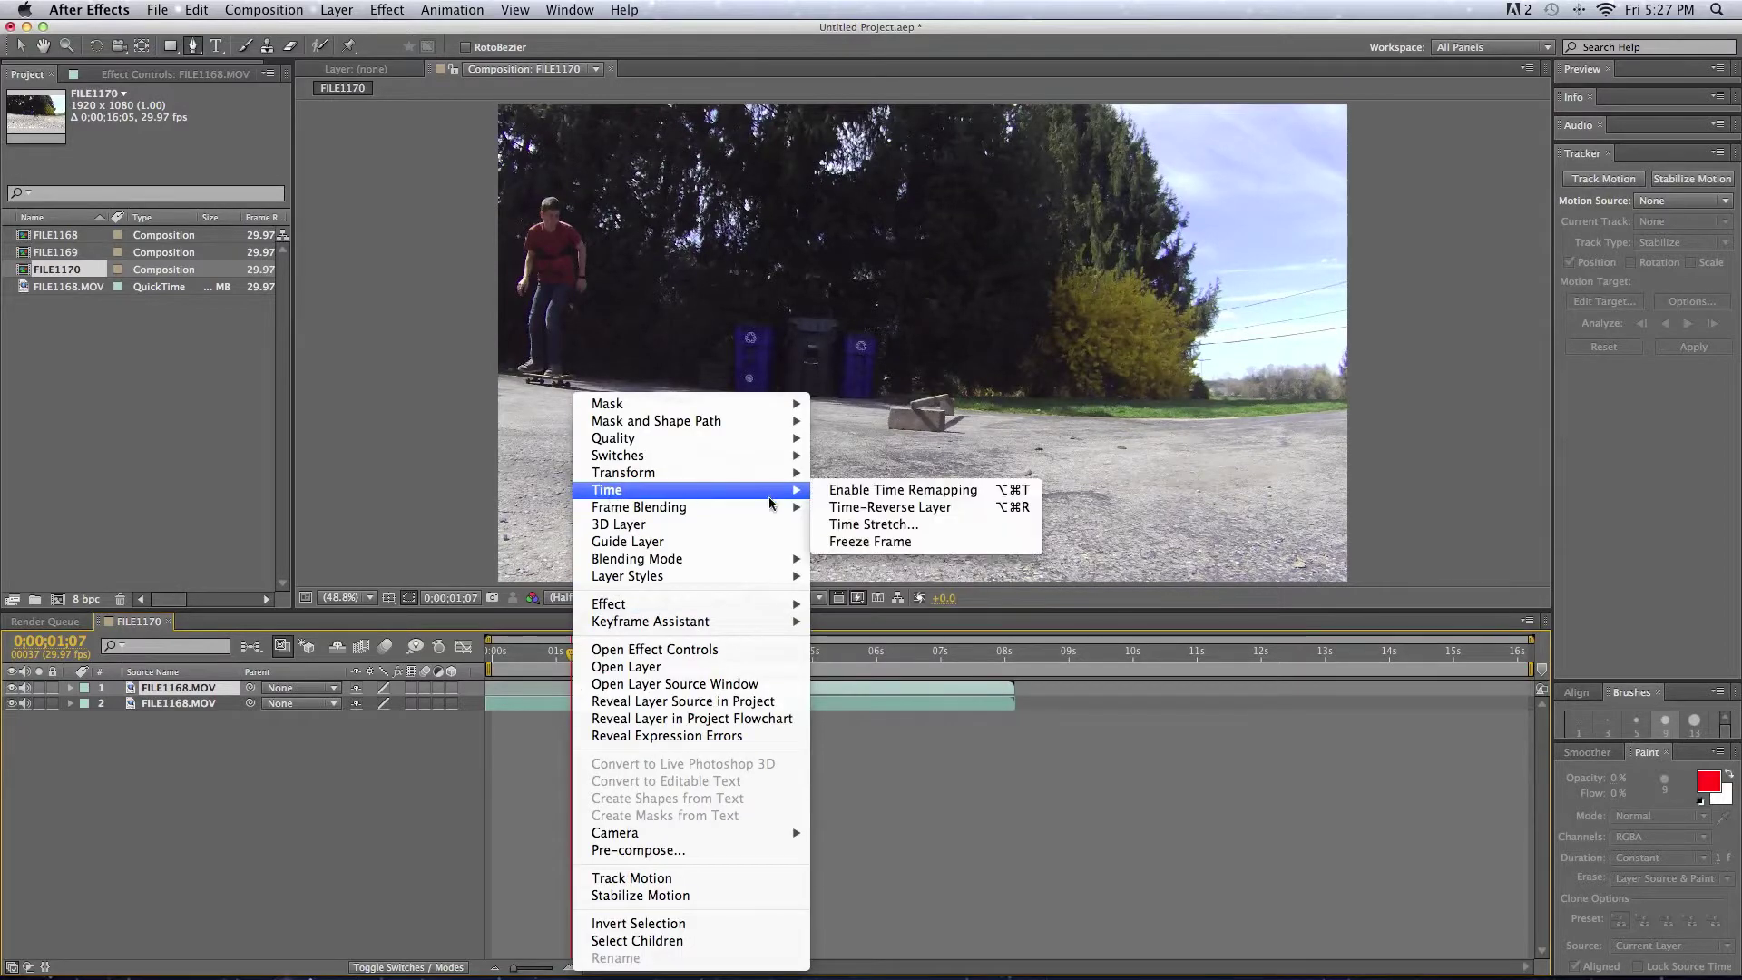
left_click(878, 545)
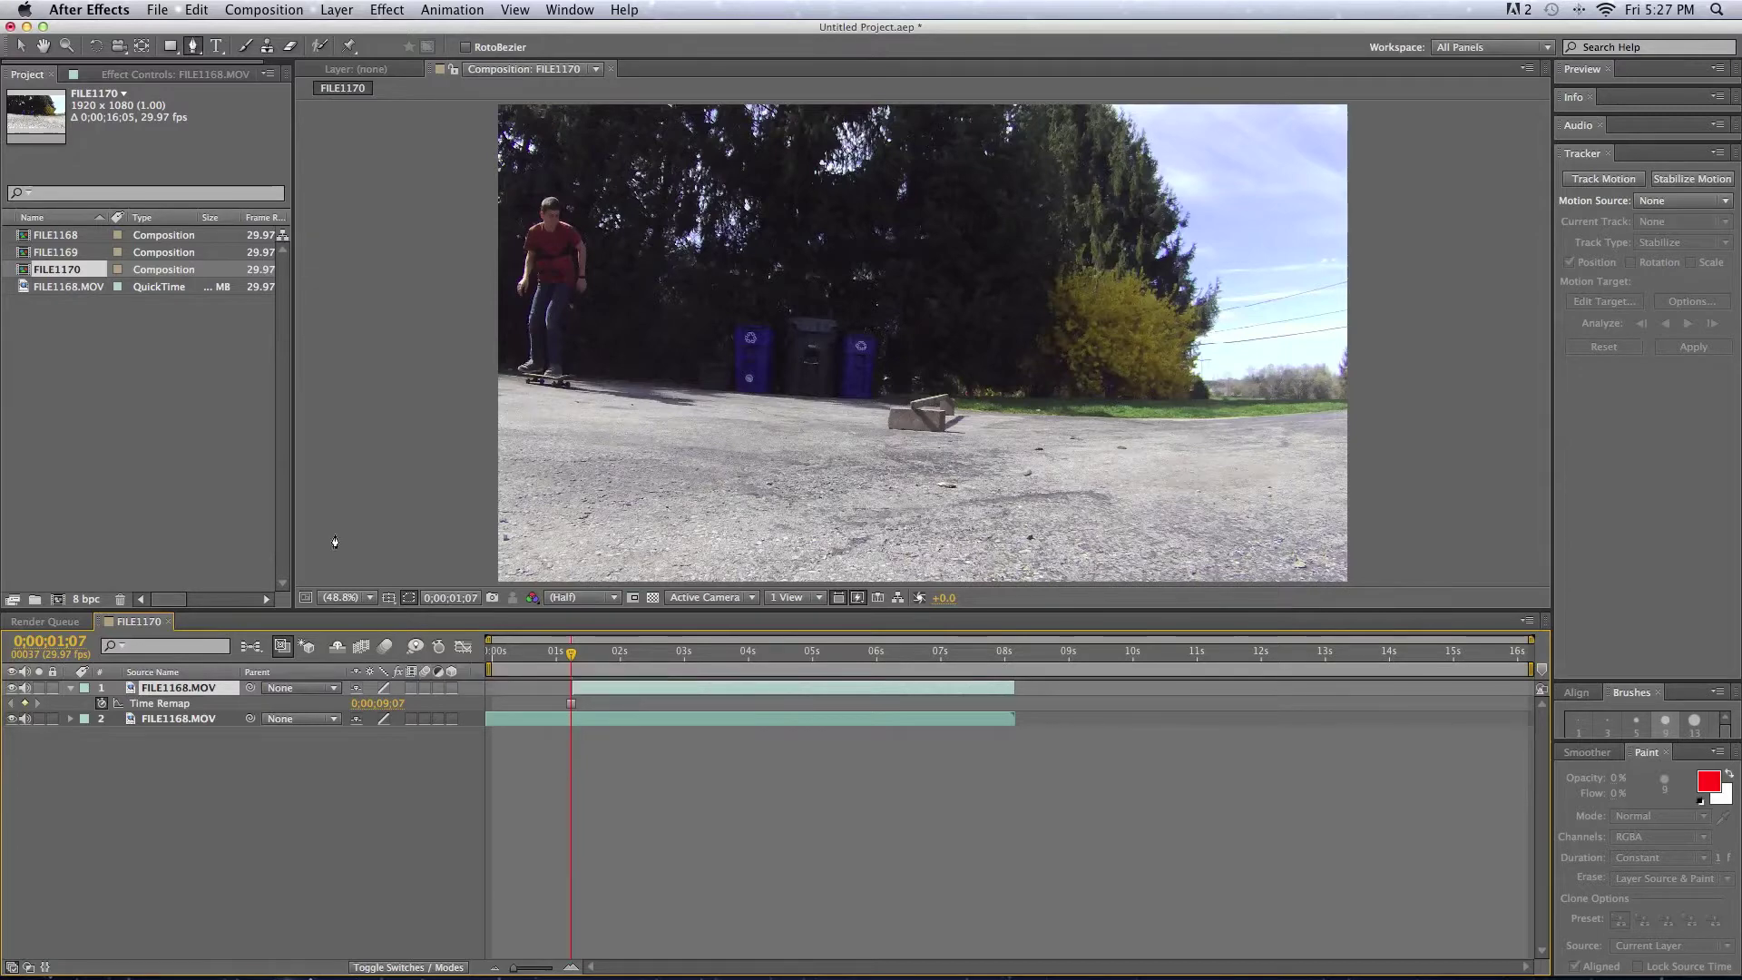
Step: Open the frozen top layer in its Layer panel and select the Pen tool
double_click(164, 691)
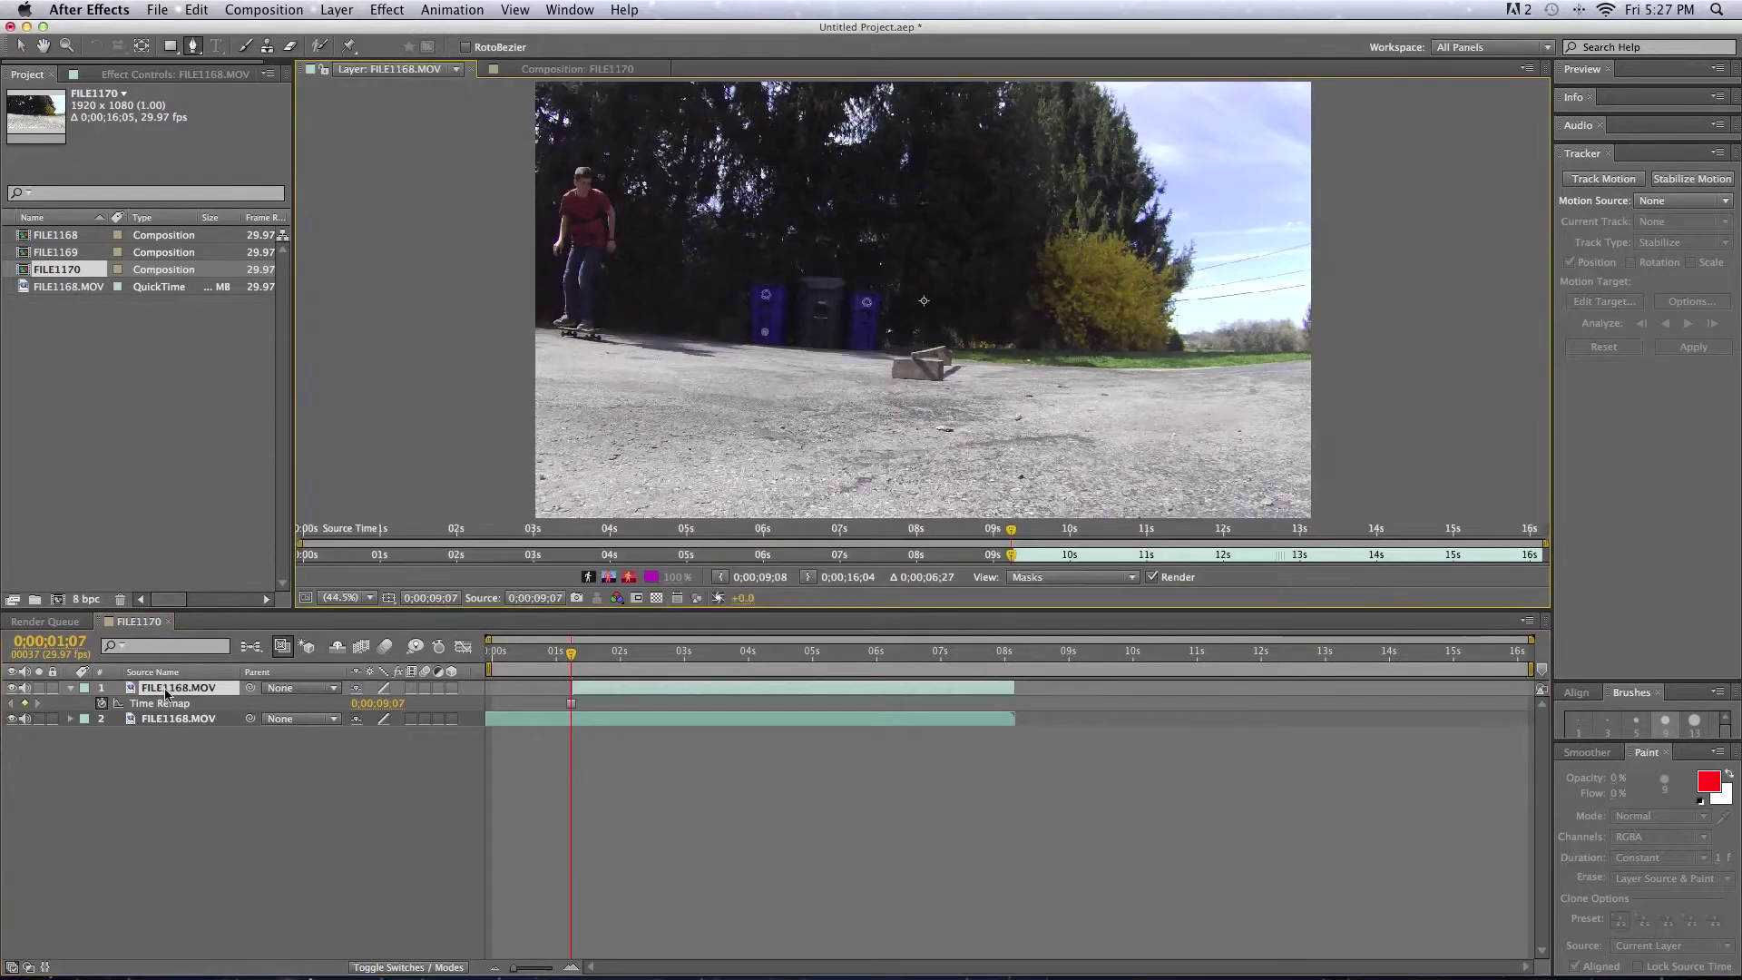
left_click(245, 50)
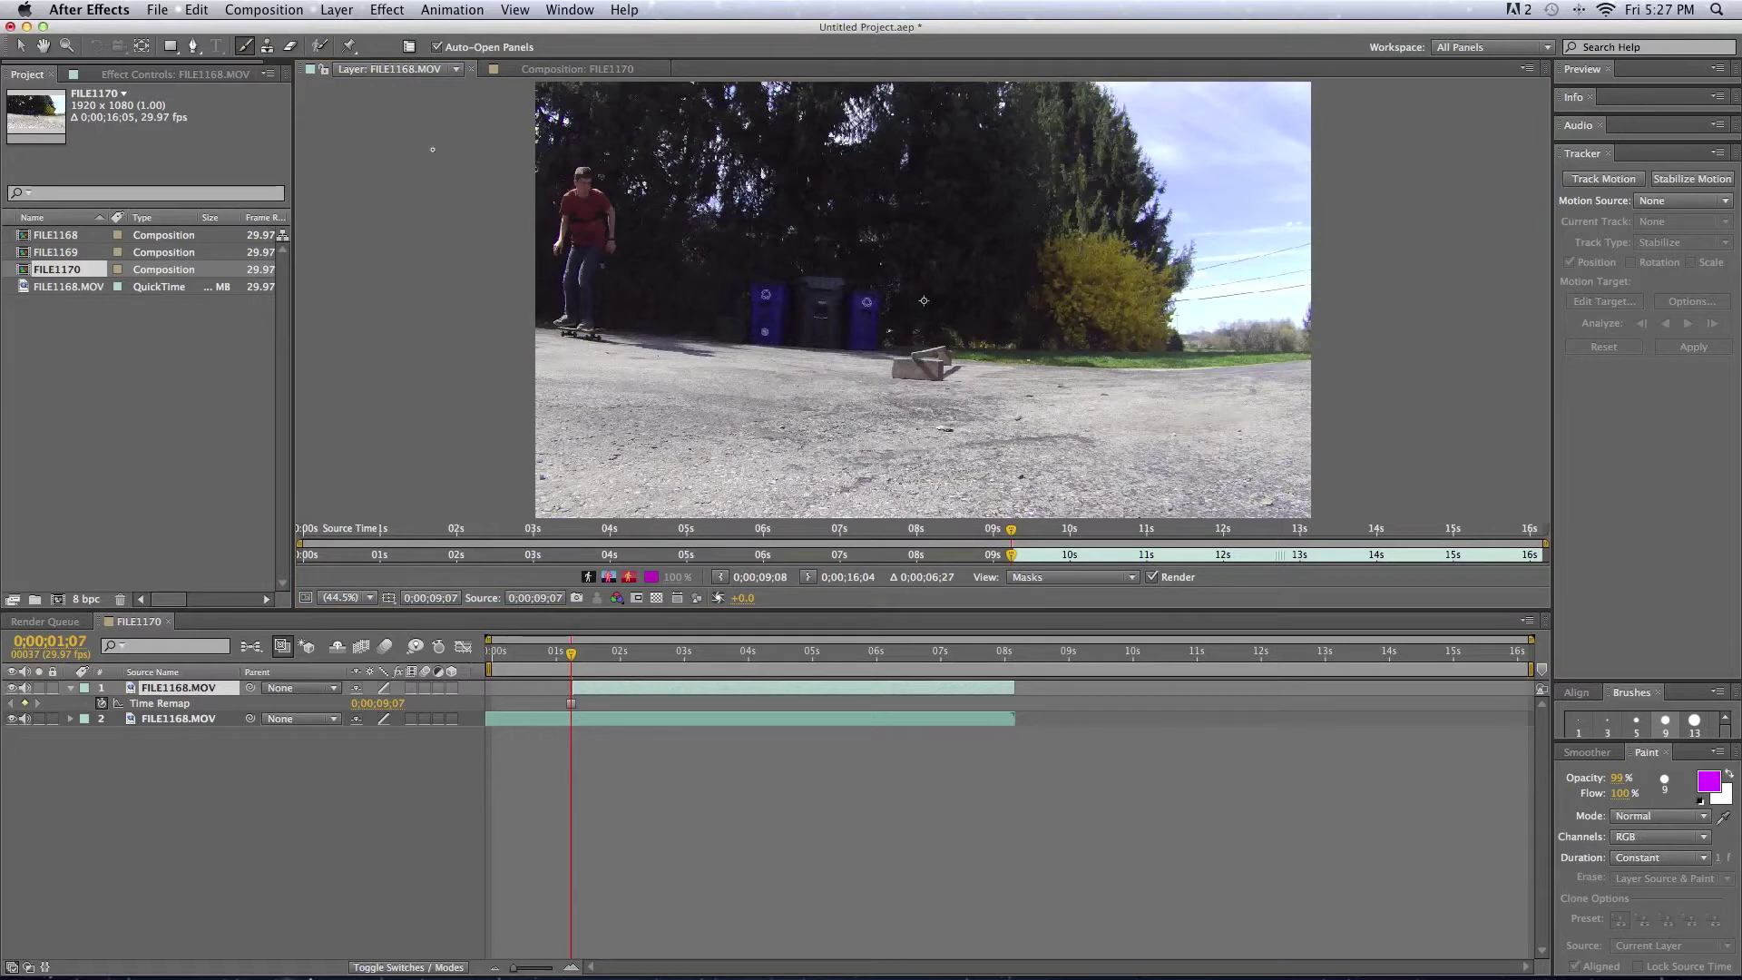
left_click(193, 46)
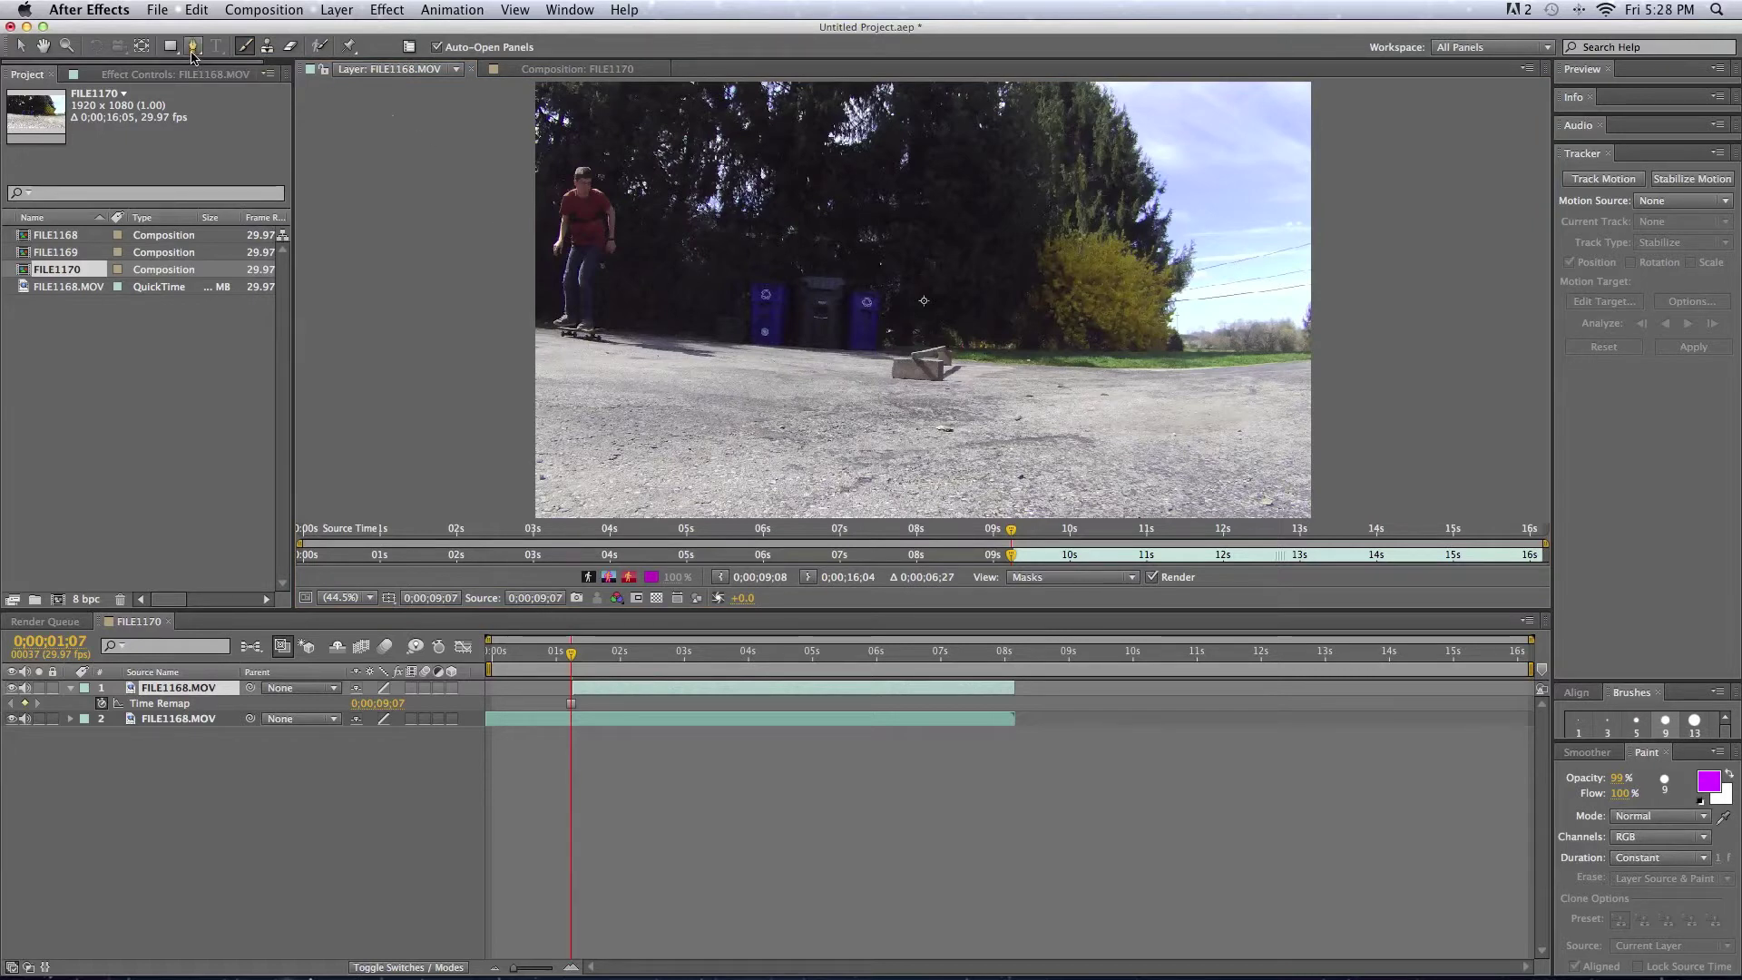
Step: Trace a mask from the skateboard up the skater's leg and side to his head
left_click(591, 341)
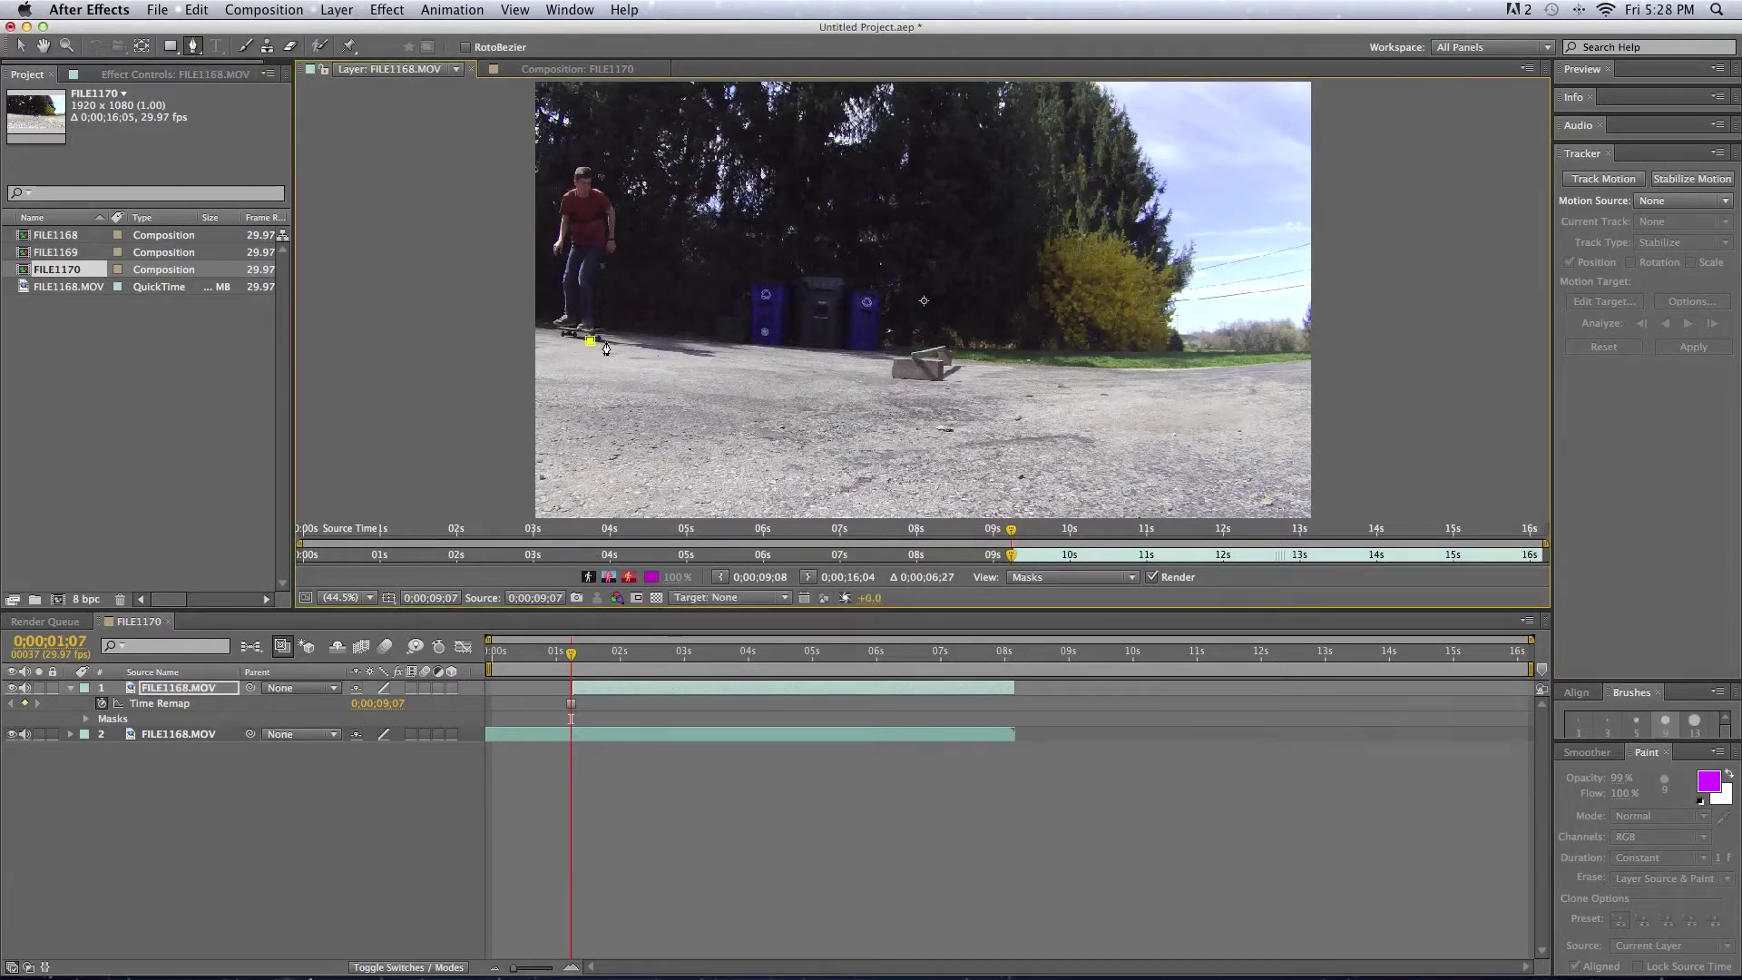
left_click_drag(605, 343, 607, 331)
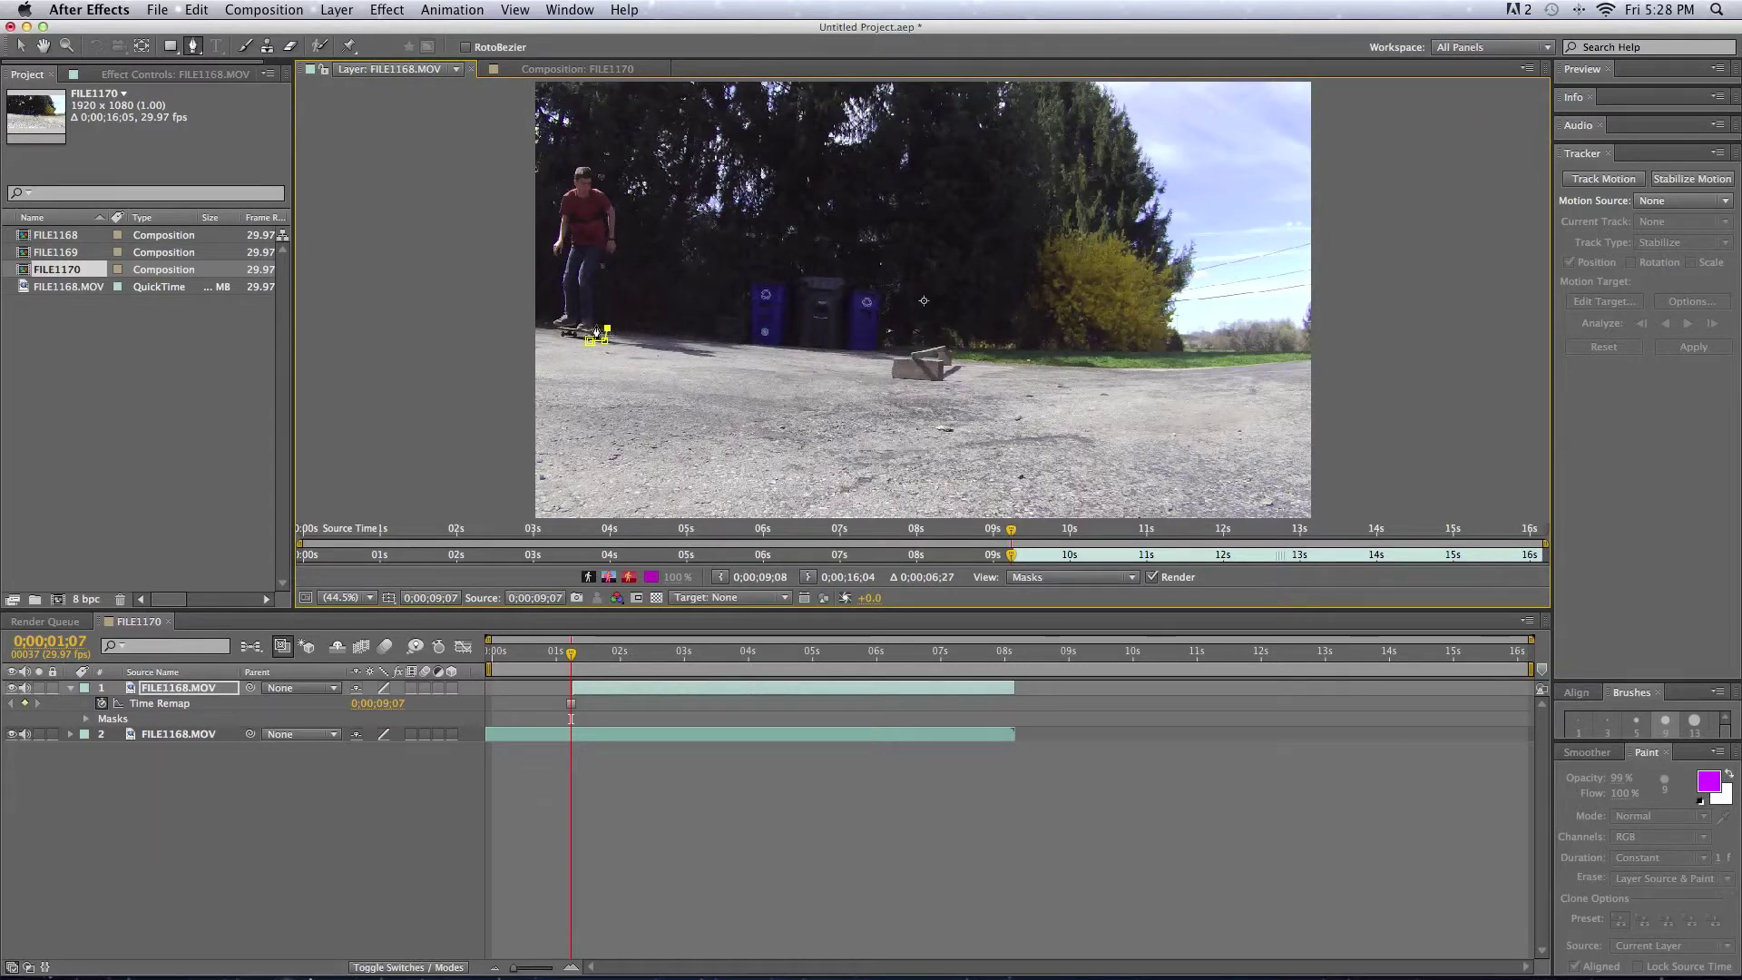
left_click(595, 324)
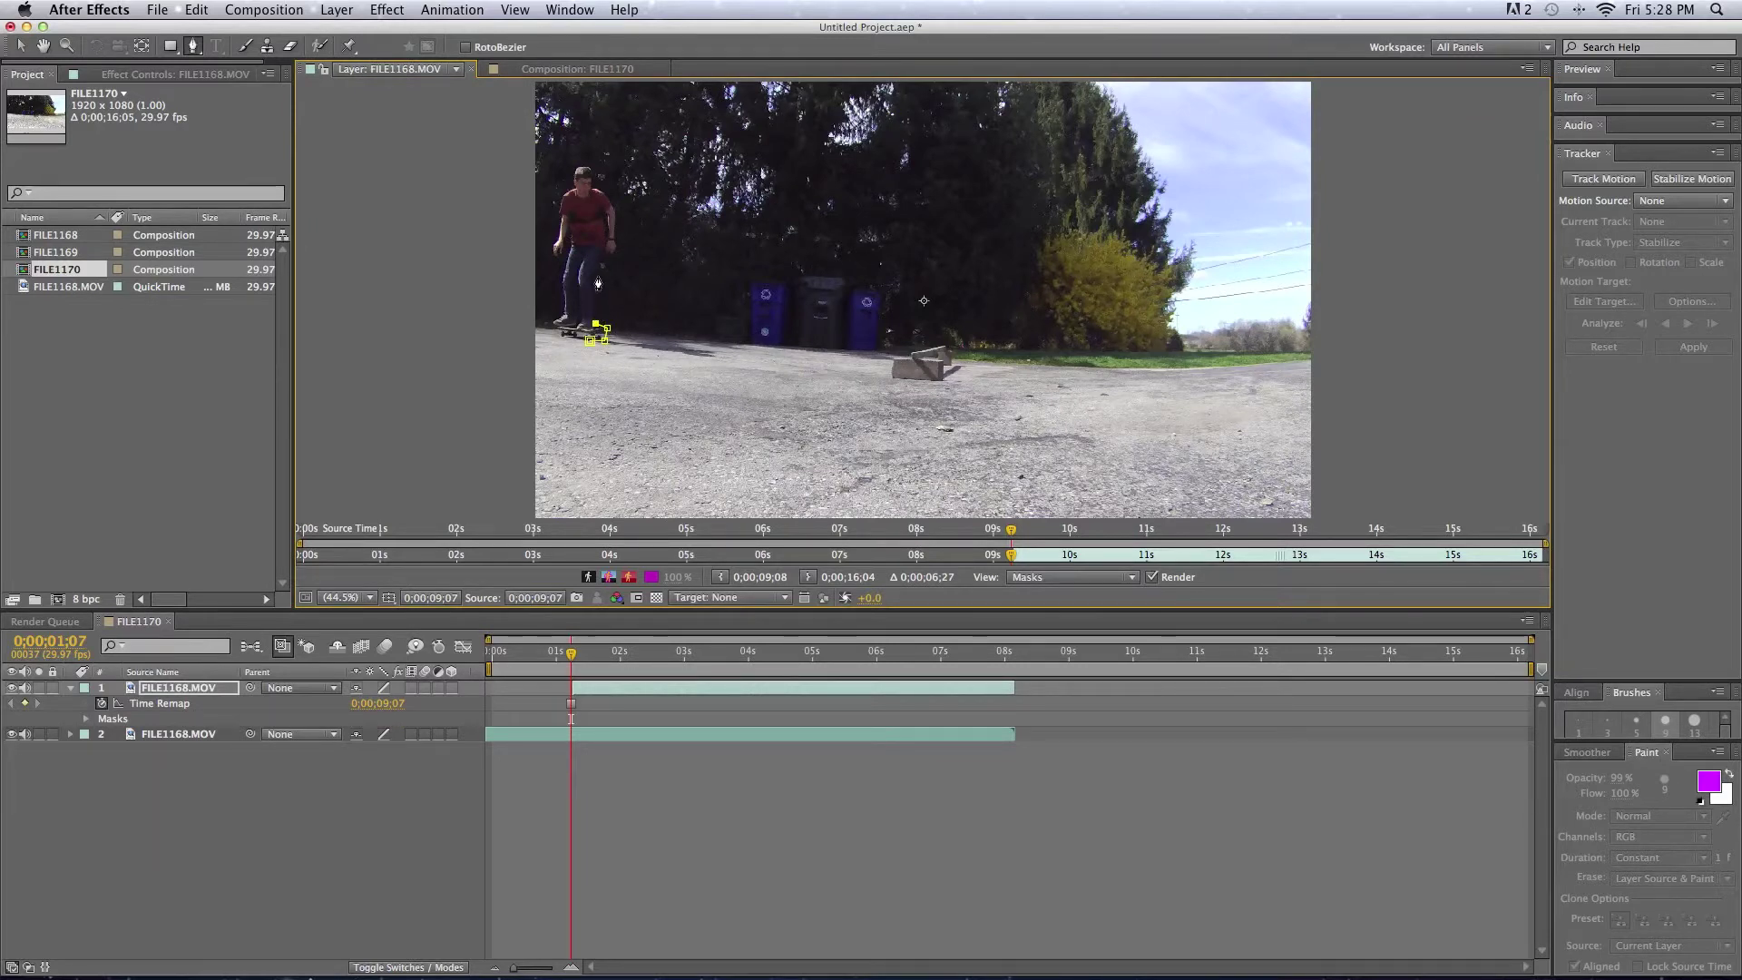
left_click_drag(596, 324, 596, 275)
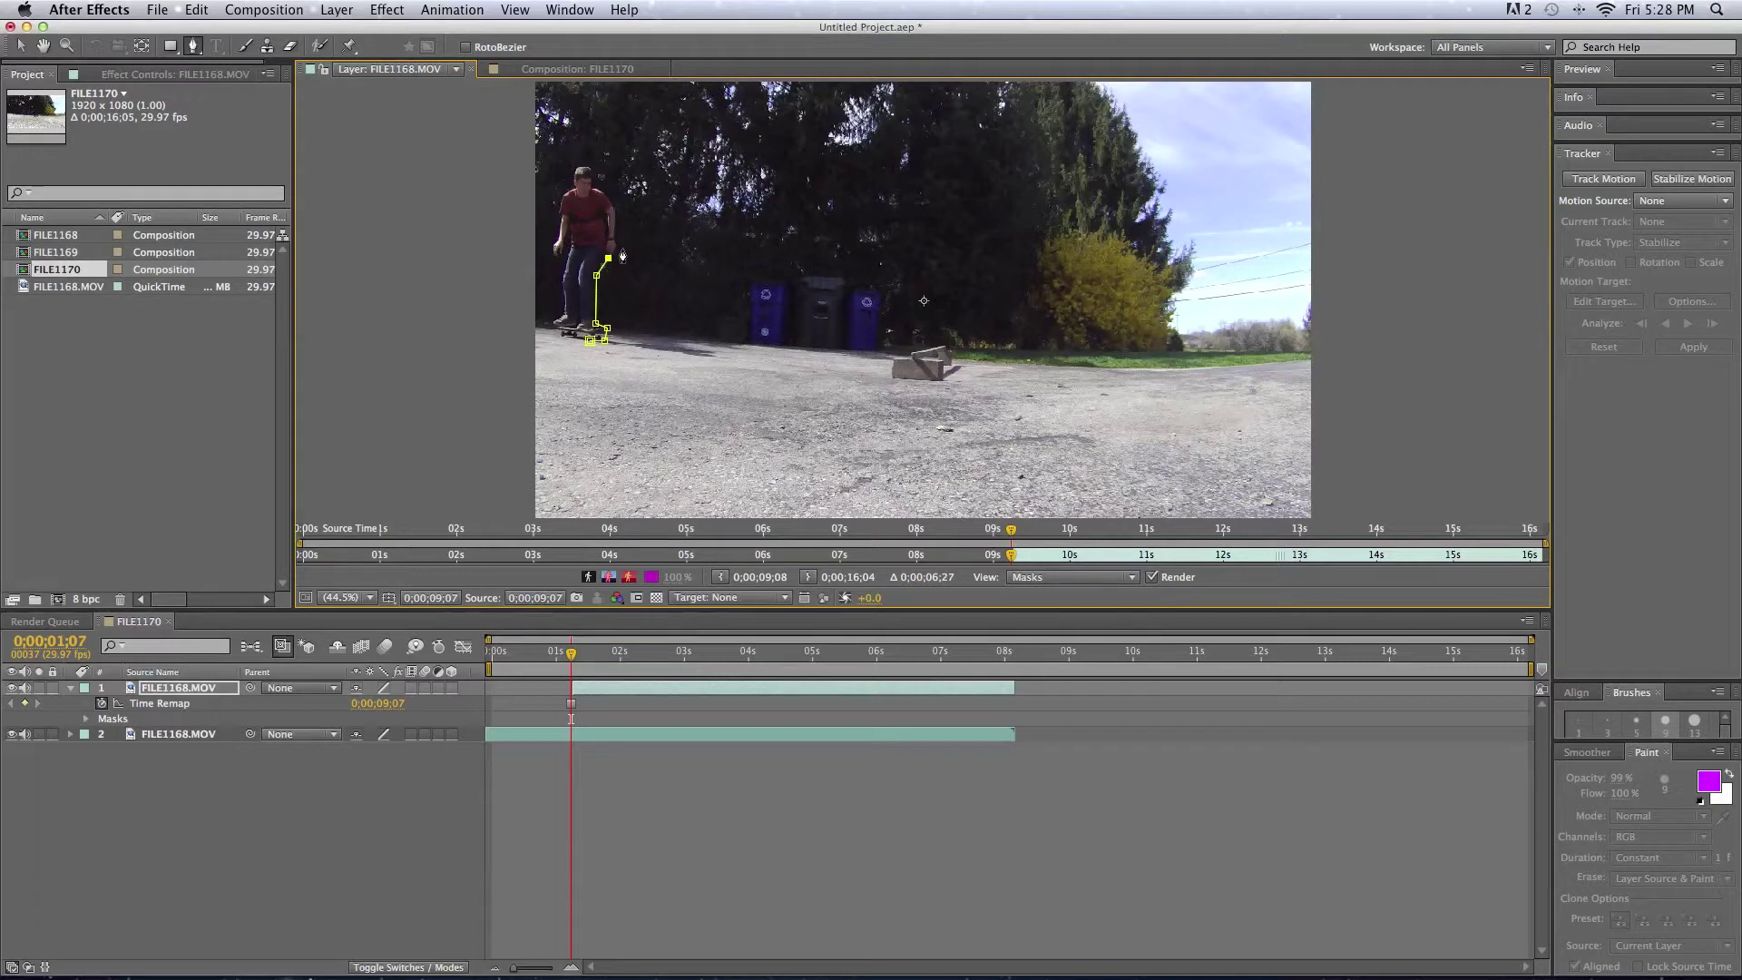
left_click(621, 236)
left_click(602, 184)
left_click(571, 165)
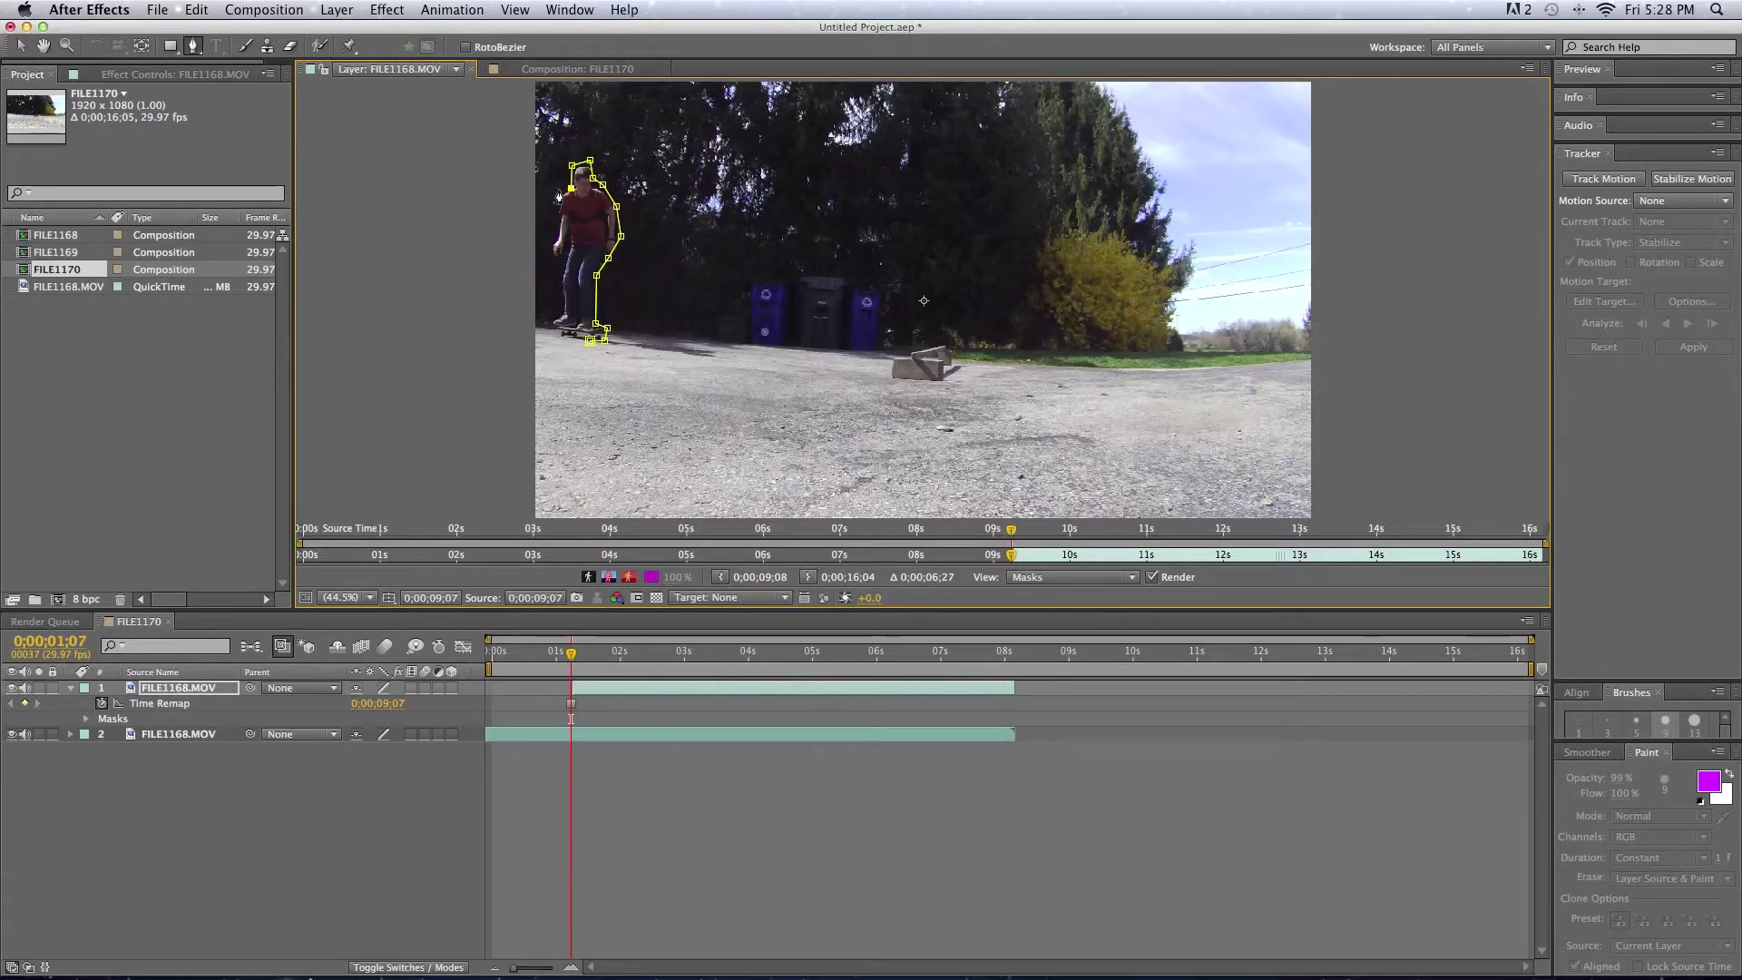
left_click(557, 199)
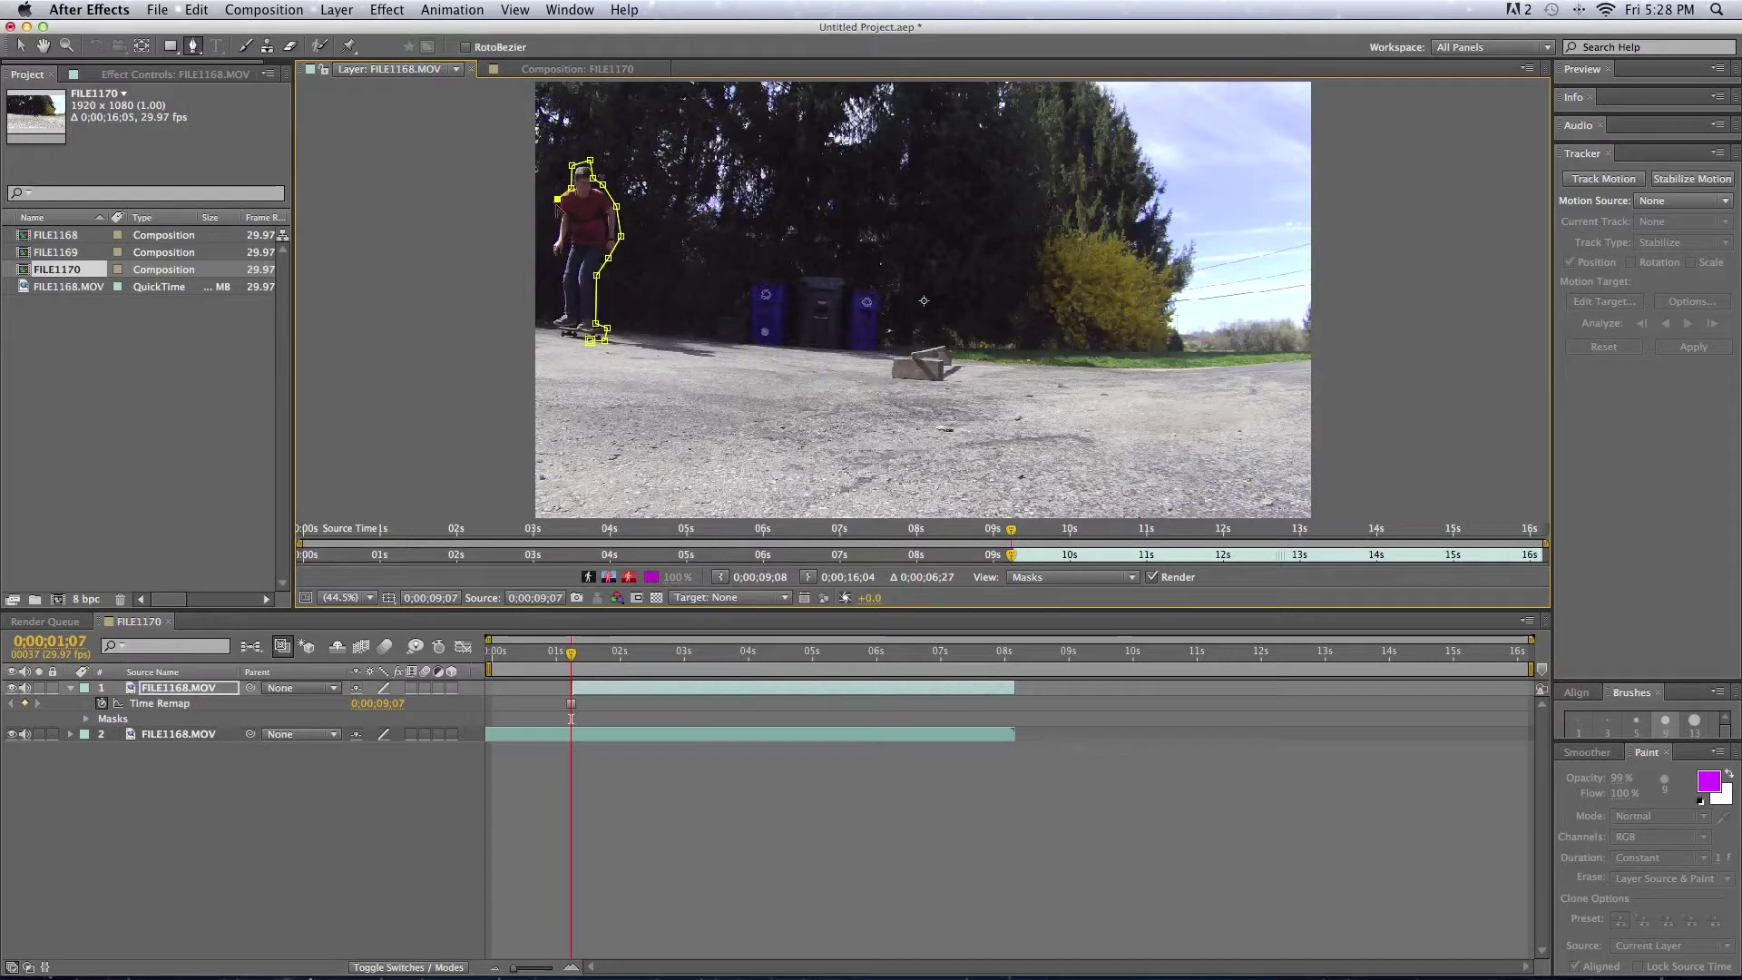
Step: Continue the mask down the arm, hip and legs, closing it at the board, then return to the composition
left_click(556, 233)
left_click(549, 249)
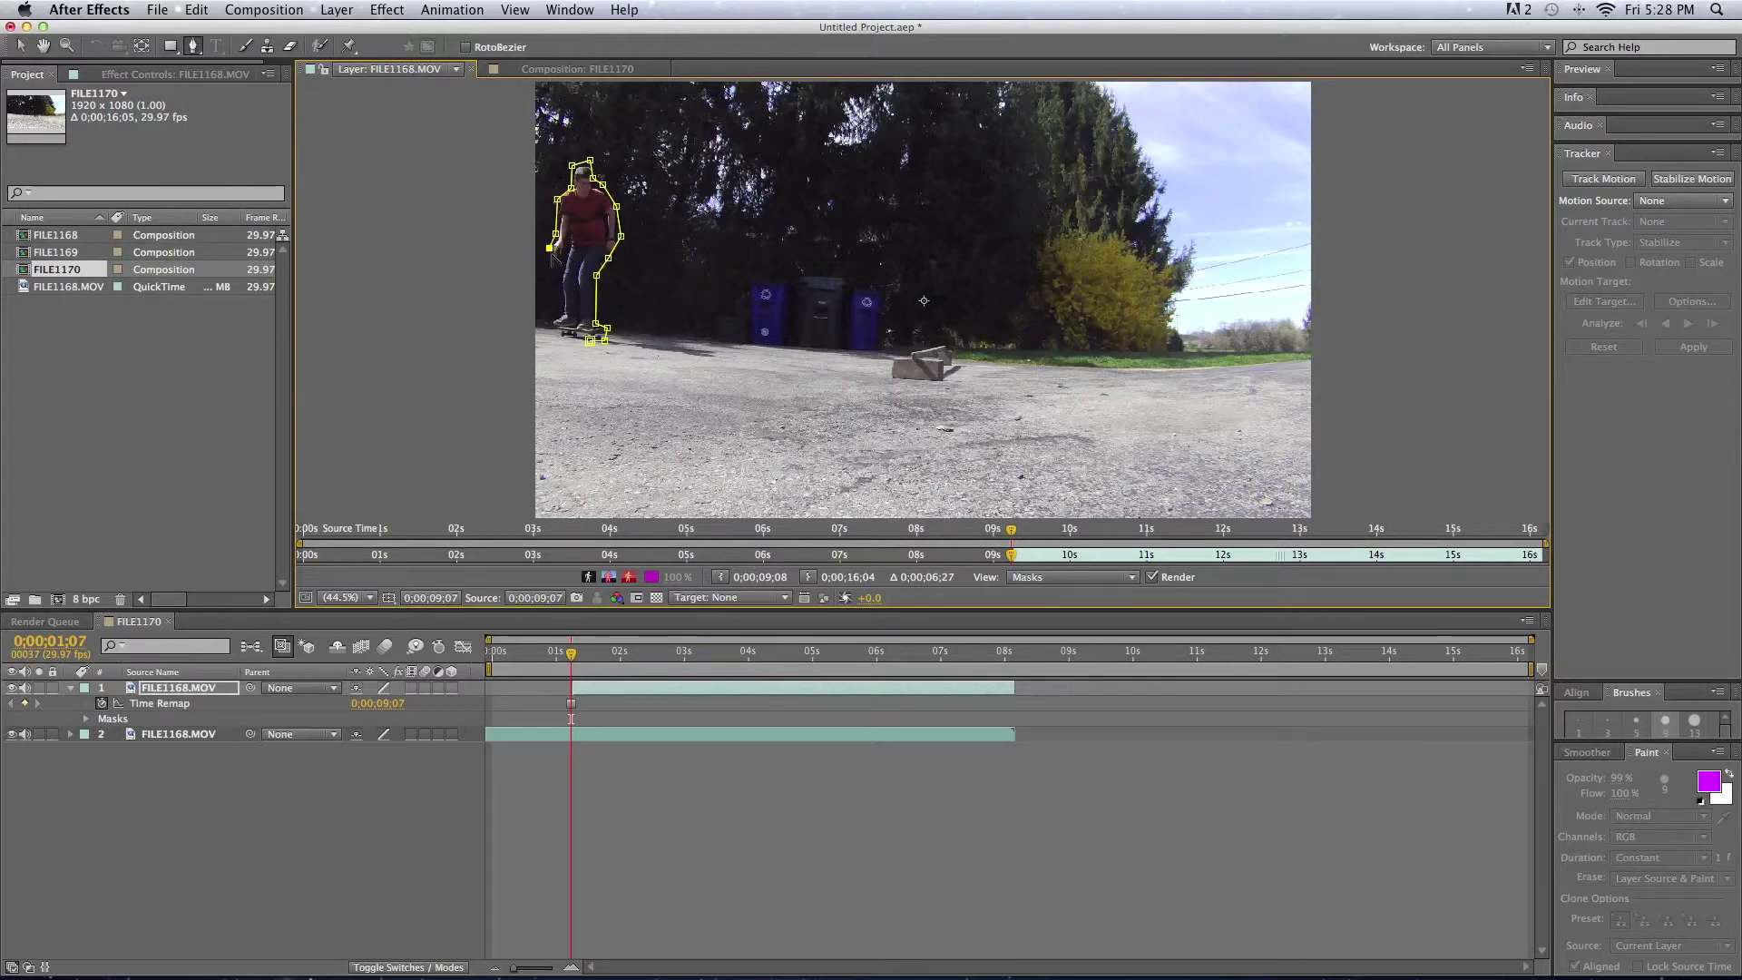
left_click(550, 258)
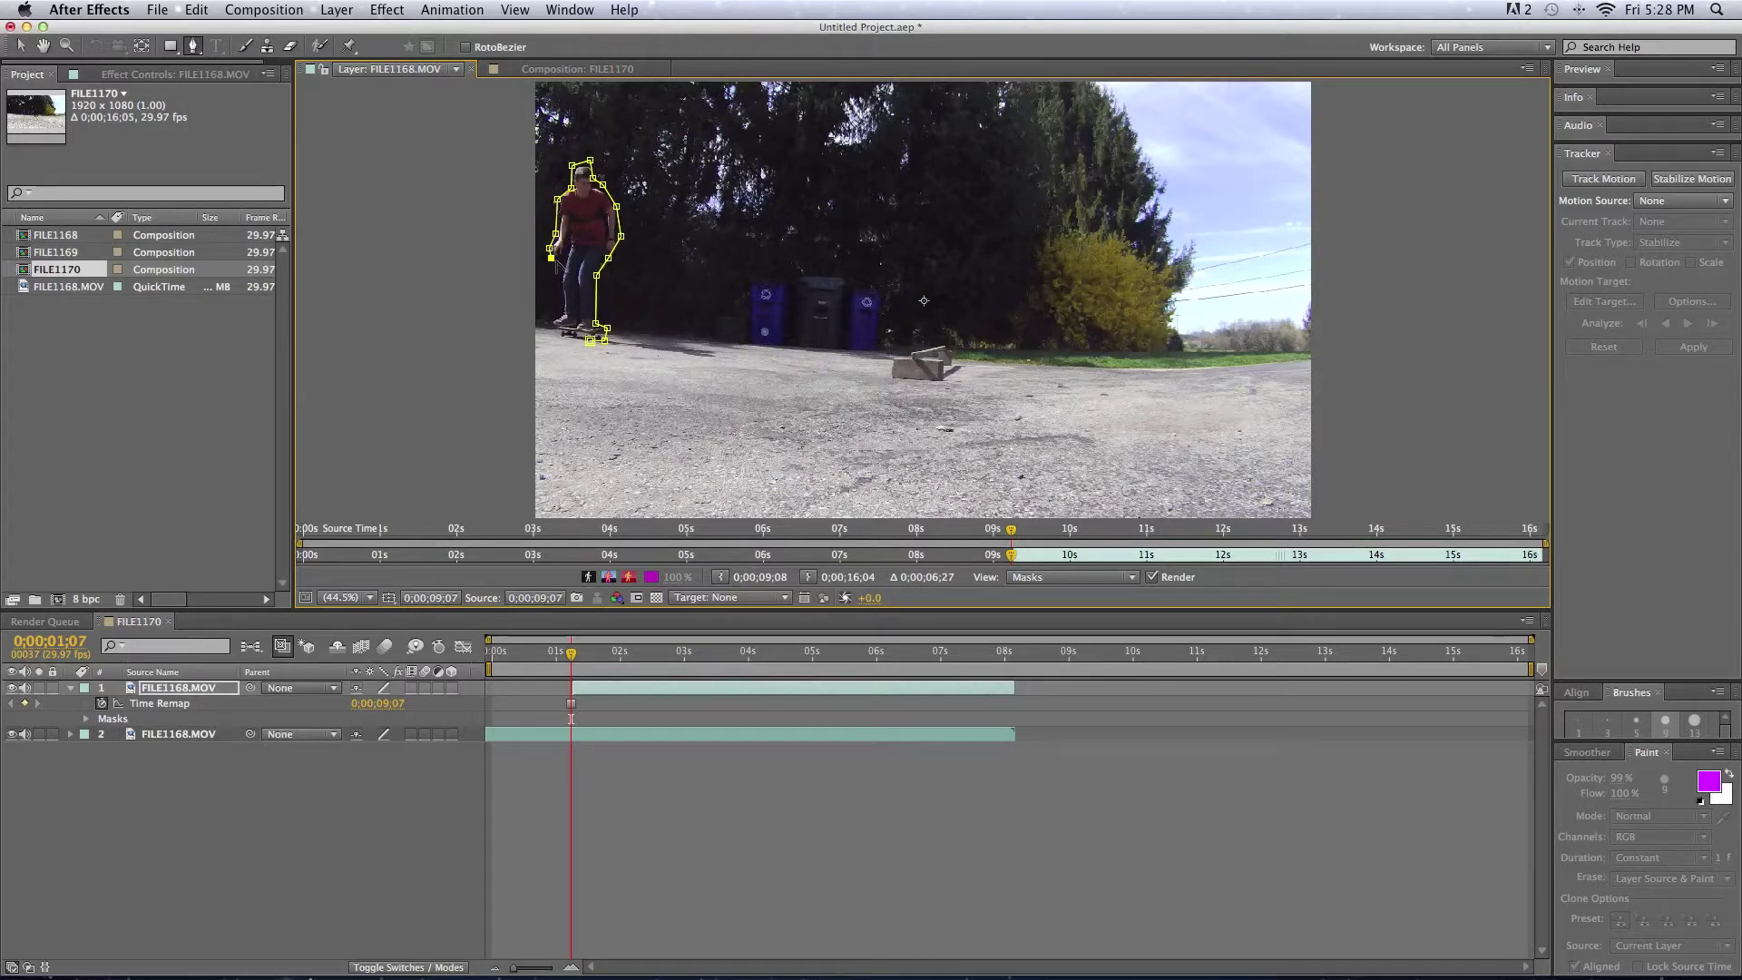
left_click(561, 272)
left_click(553, 311)
left_click(548, 328)
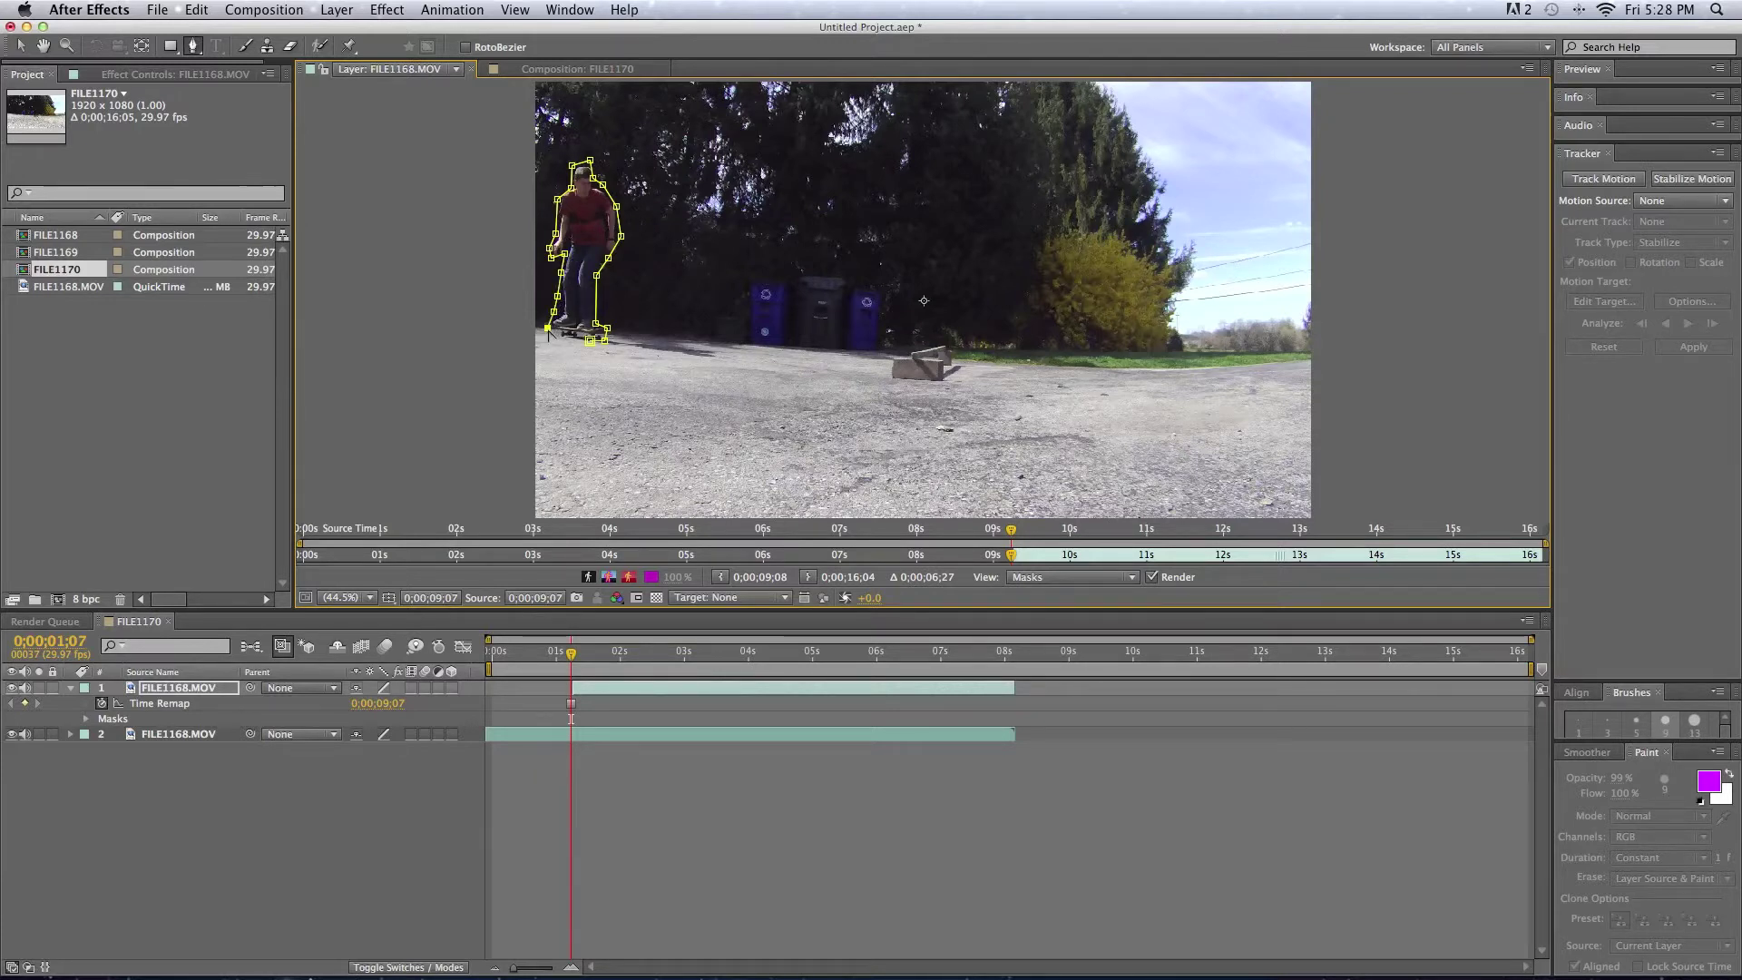
left_click(573, 337)
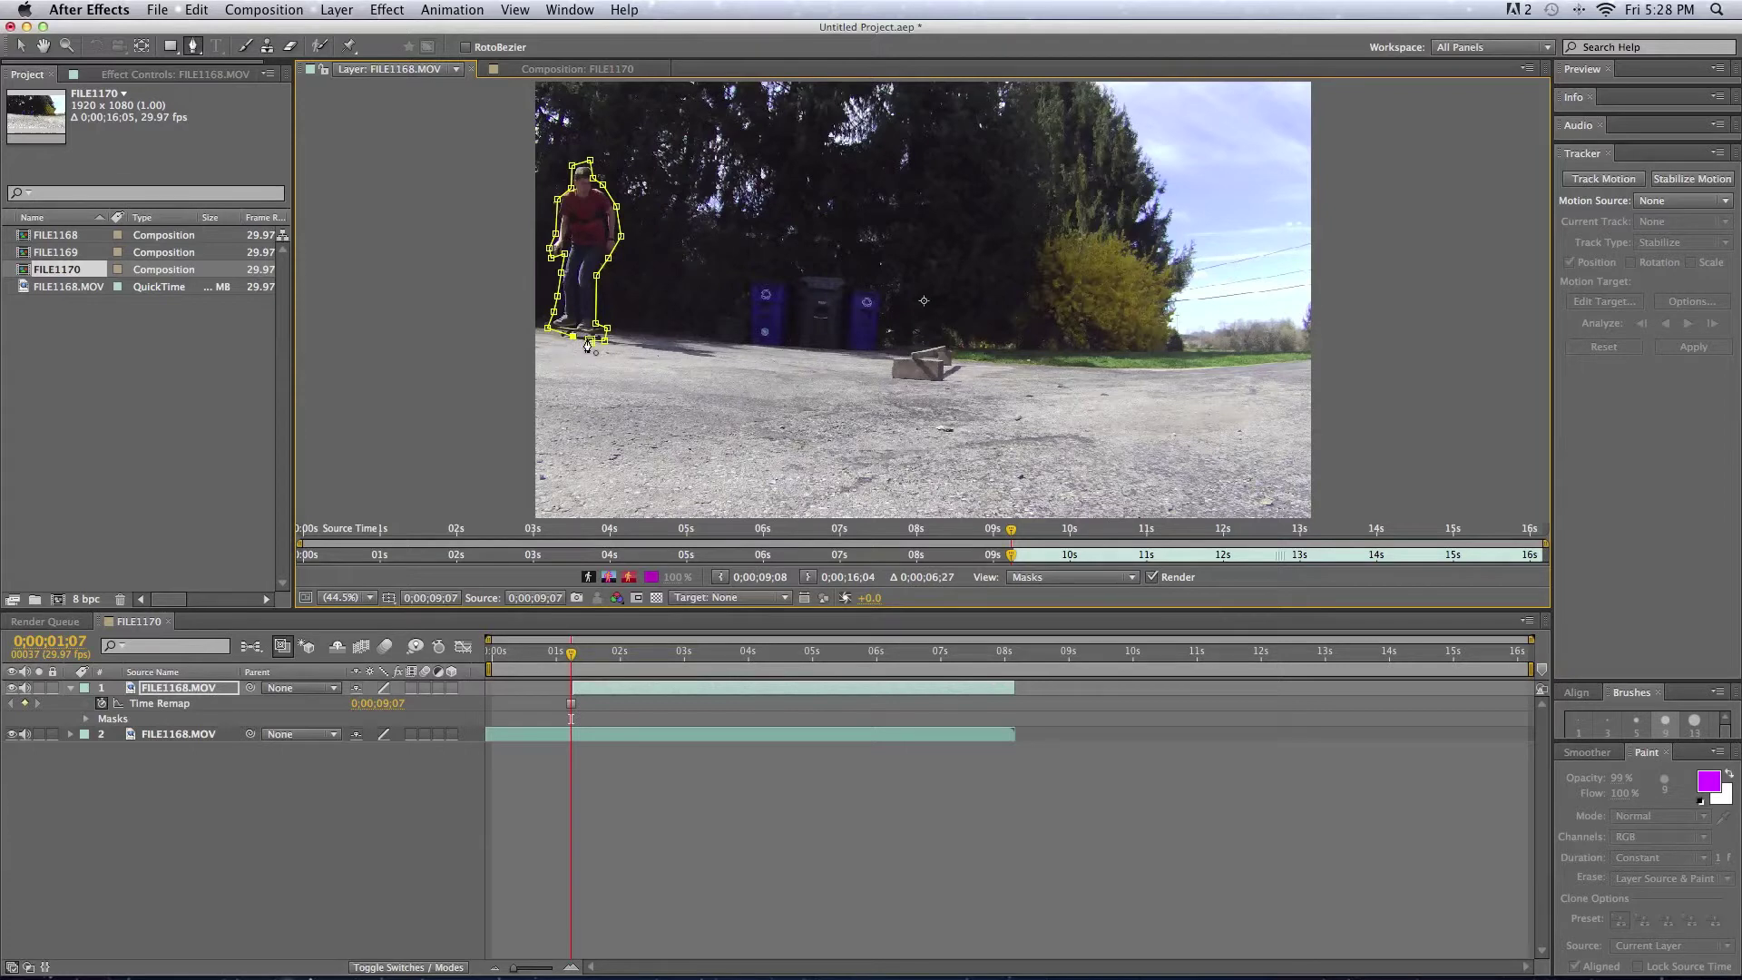
left_click(591, 344)
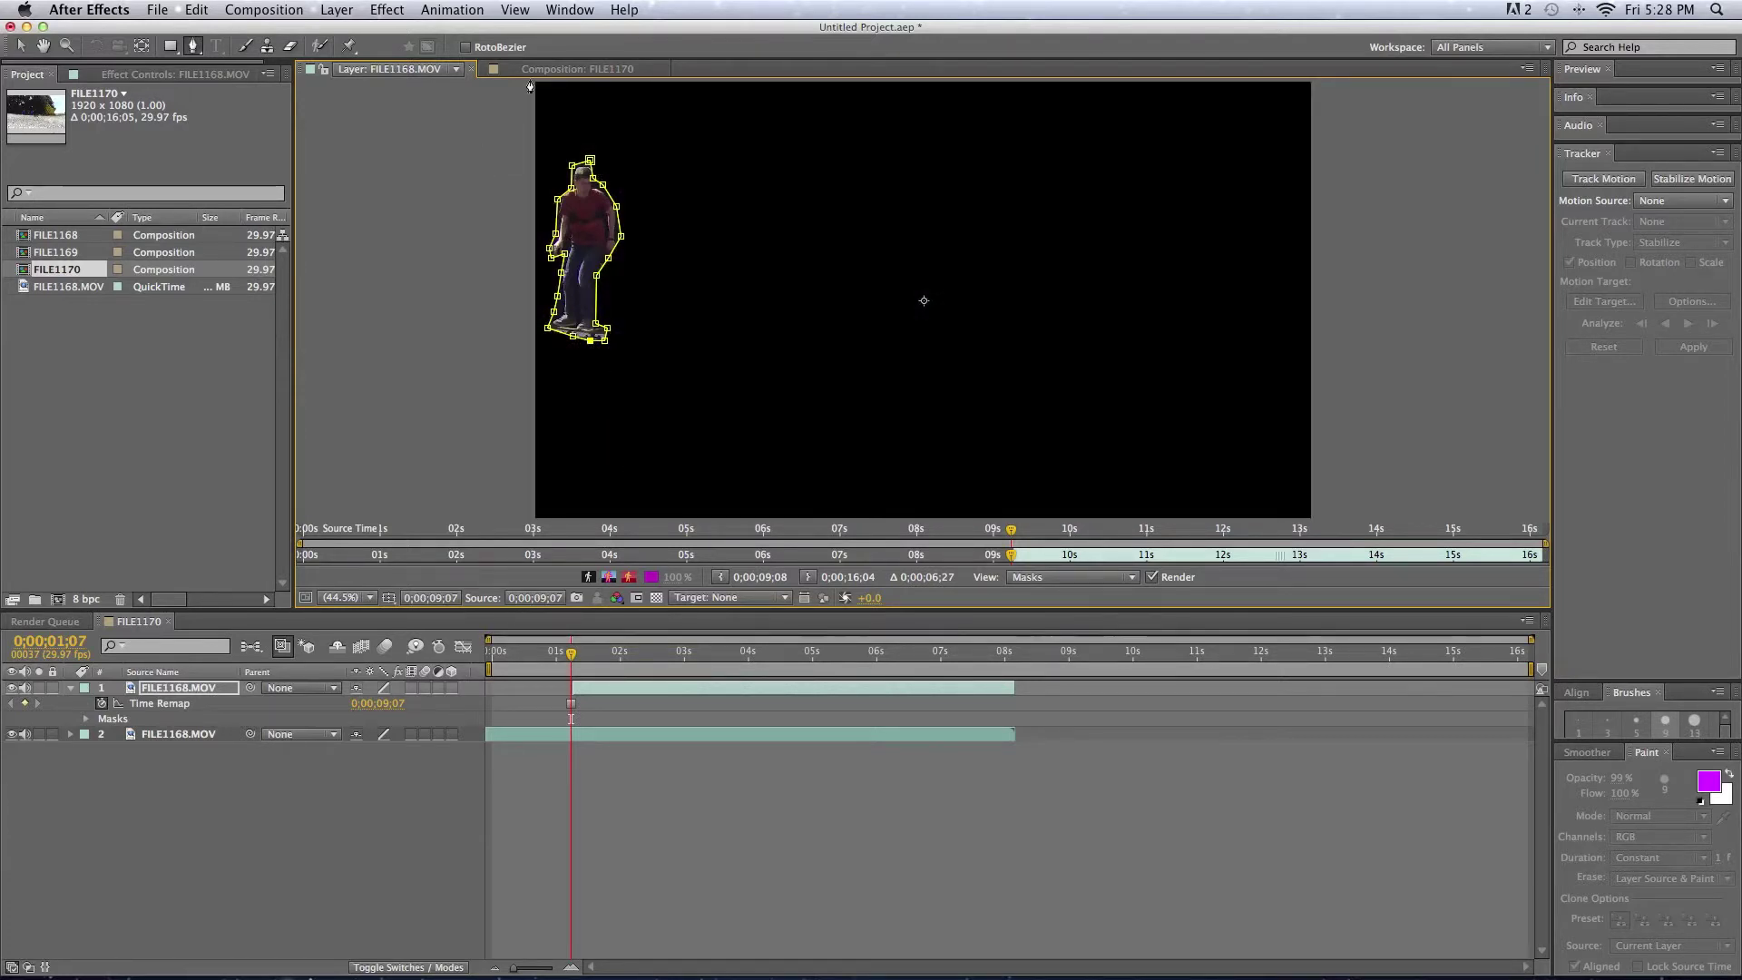
left_click(577, 69)
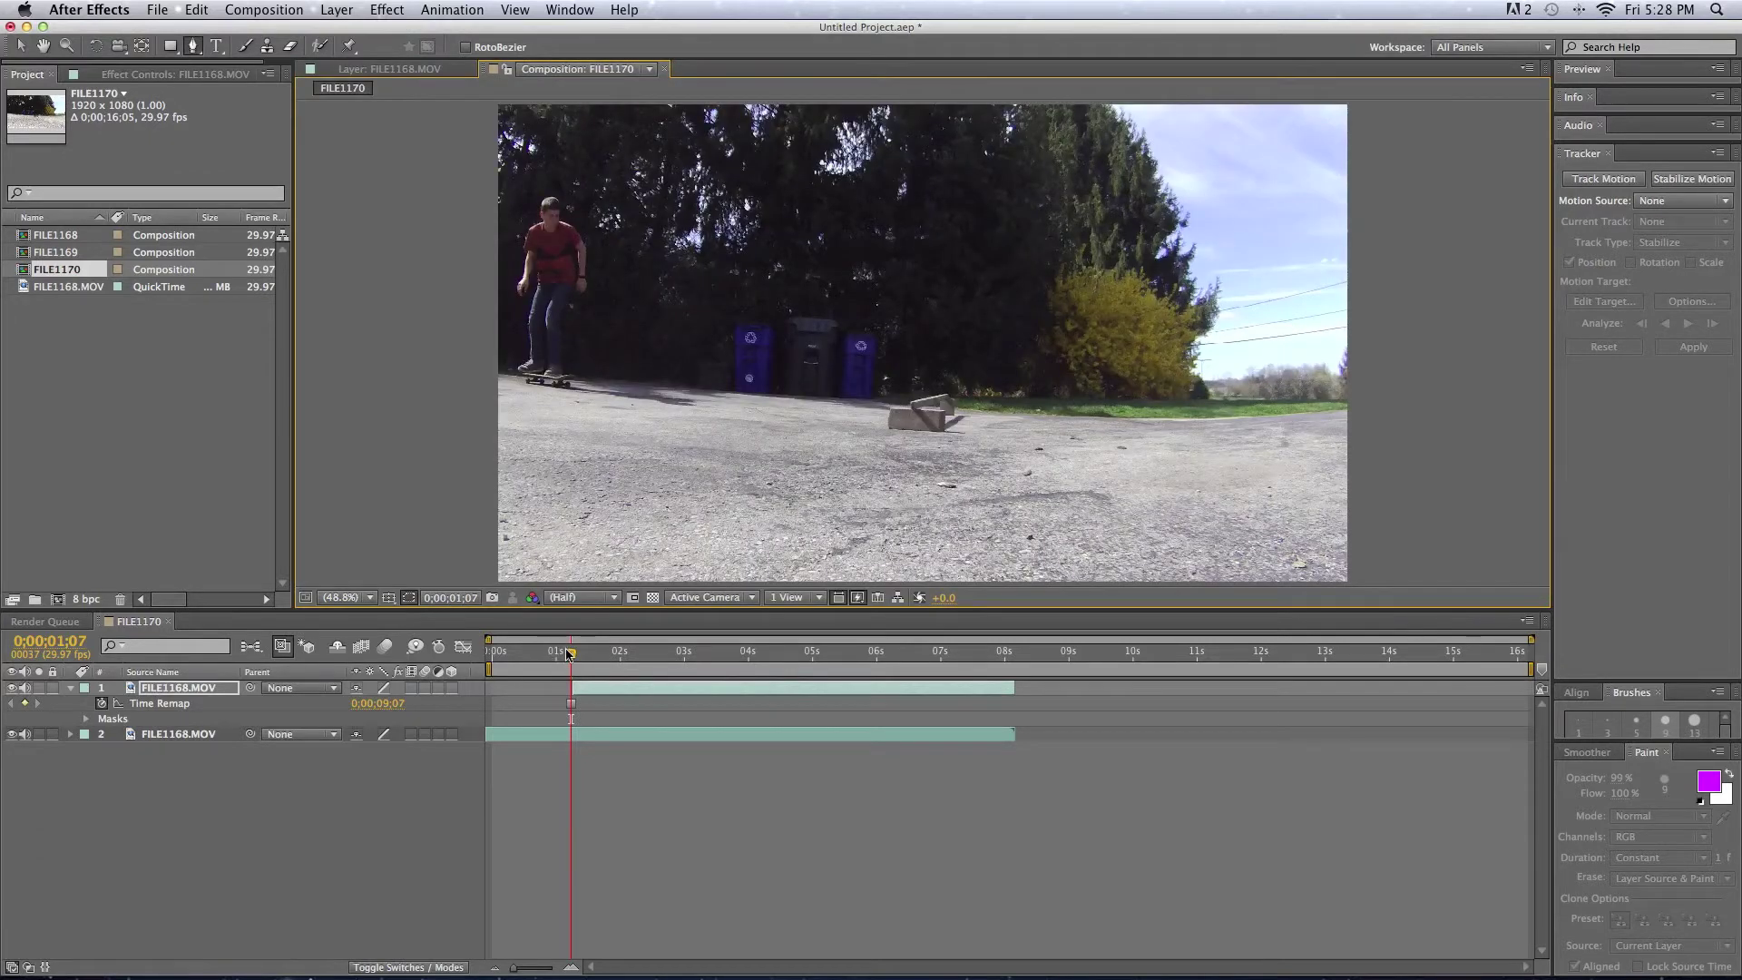
Step: Scrub to 0;00;02;00 and duplicate the original moving skate layer
left_click_drag(570, 655, 619, 658)
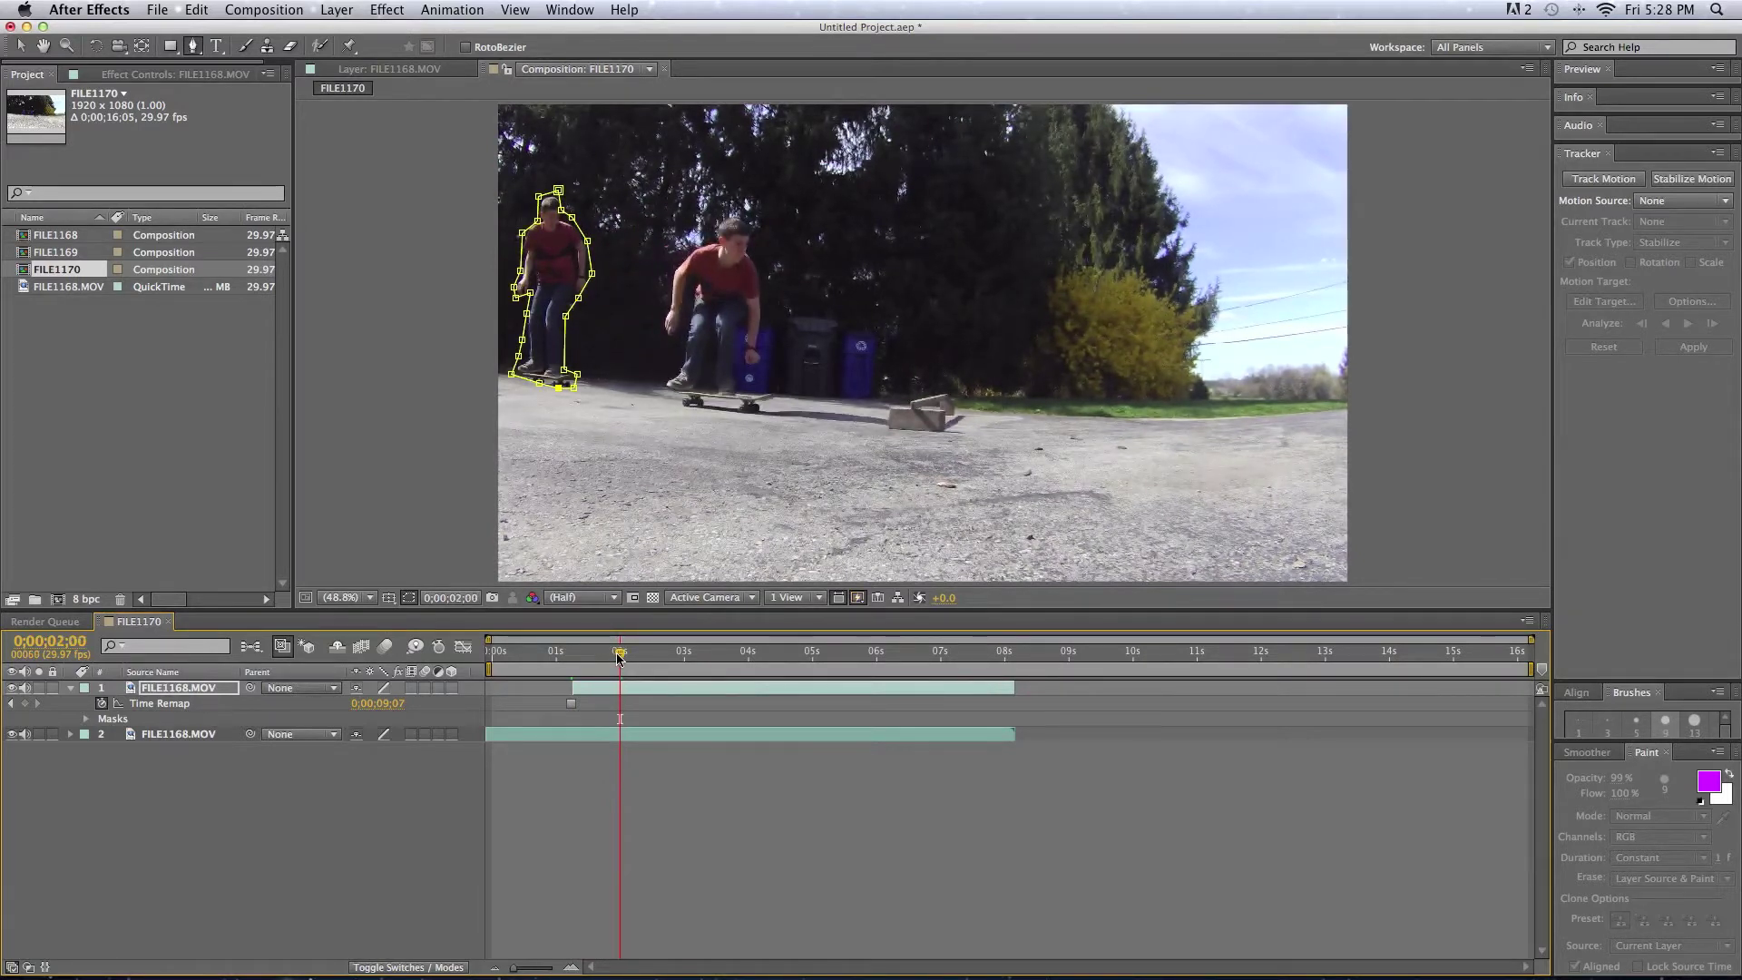
left_click(177, 733)
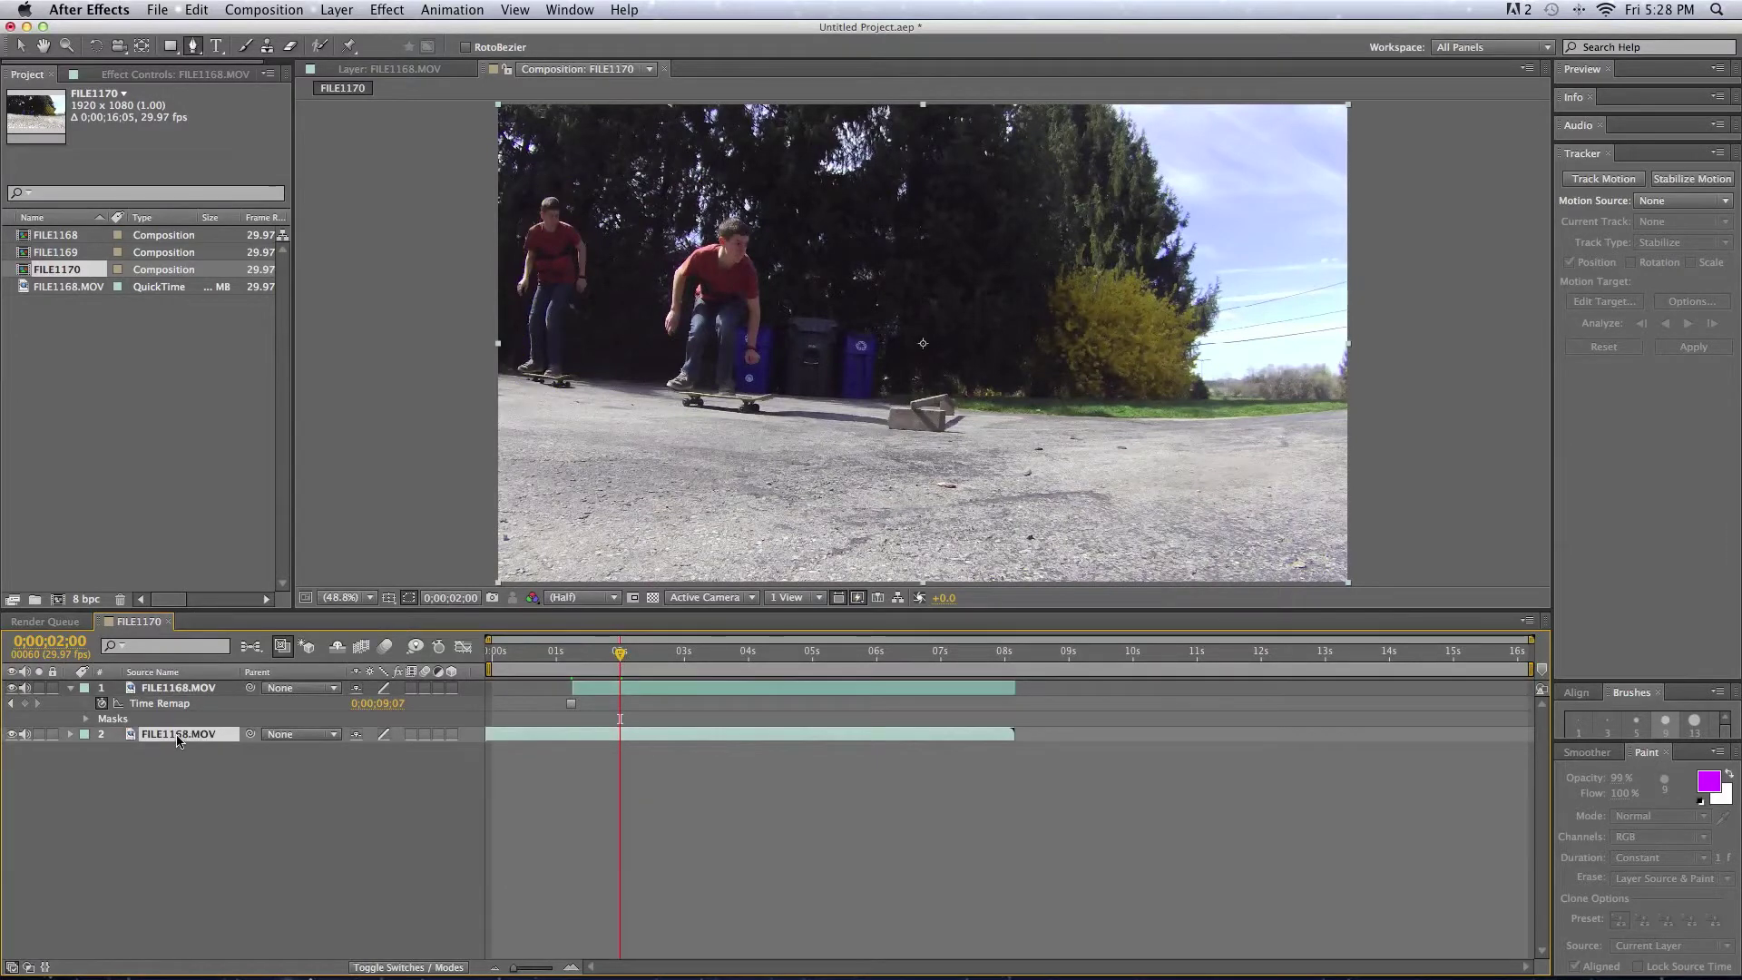
key("super+d")
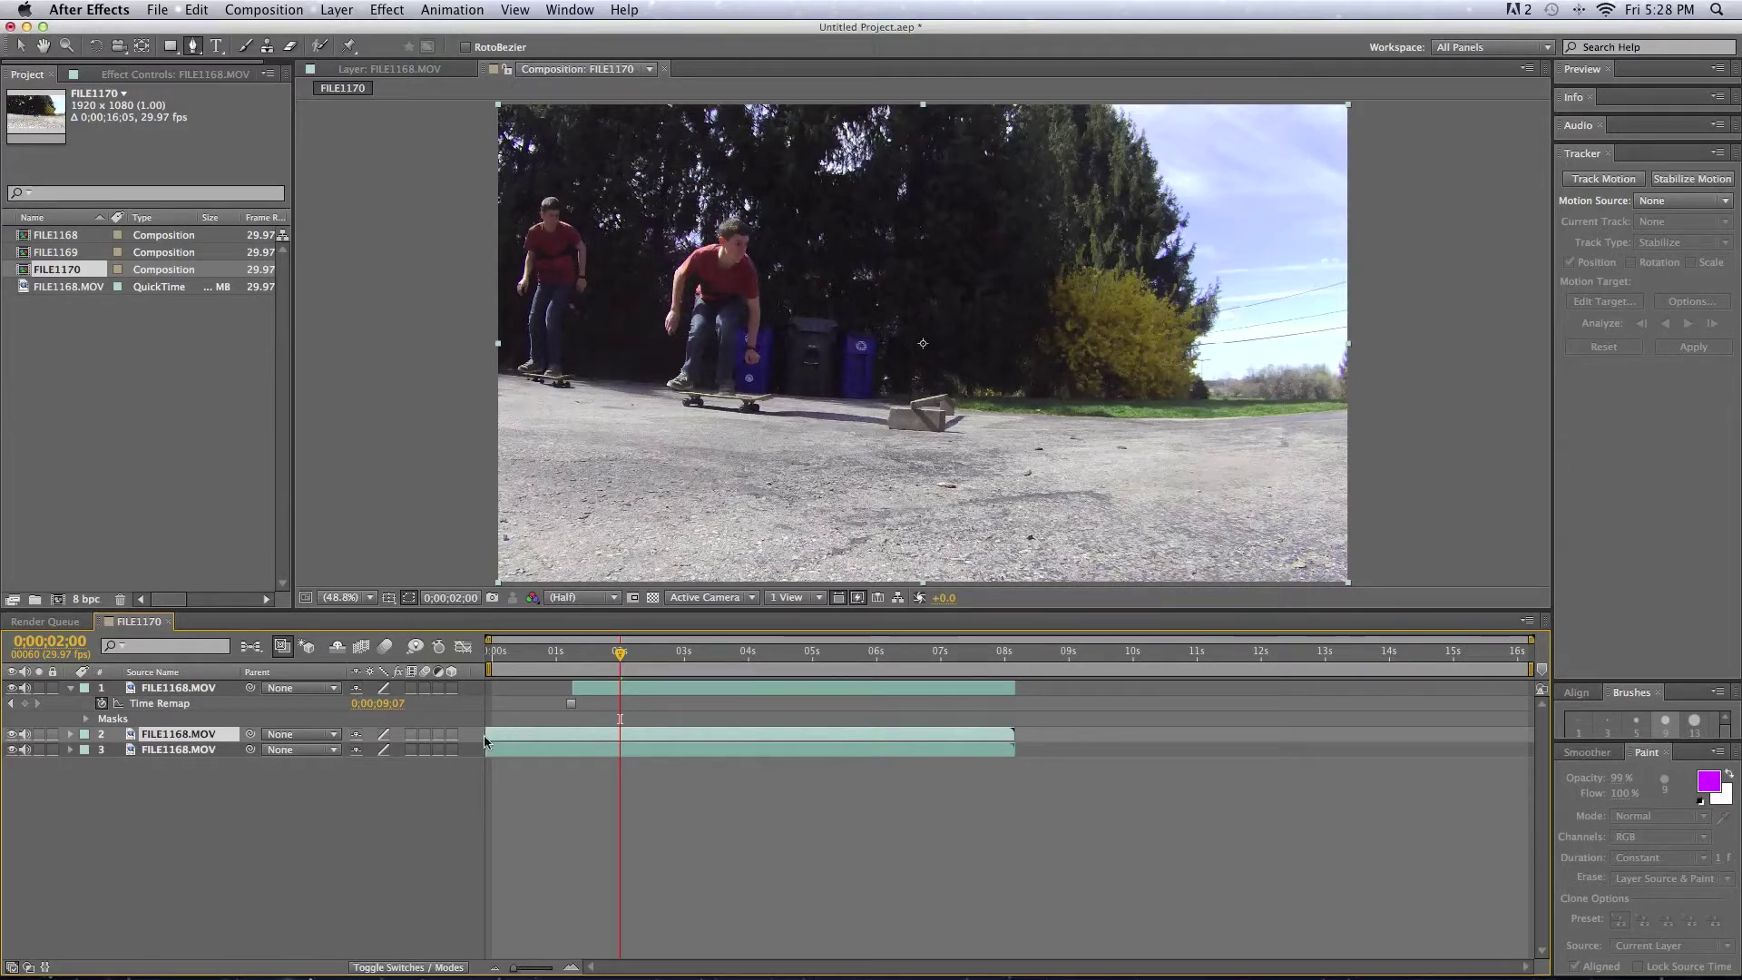
Step: Trim the new copy to start at about 2 seconds, freeze it there, and open it alone
left_click_drag(488, 735, 622, 736)
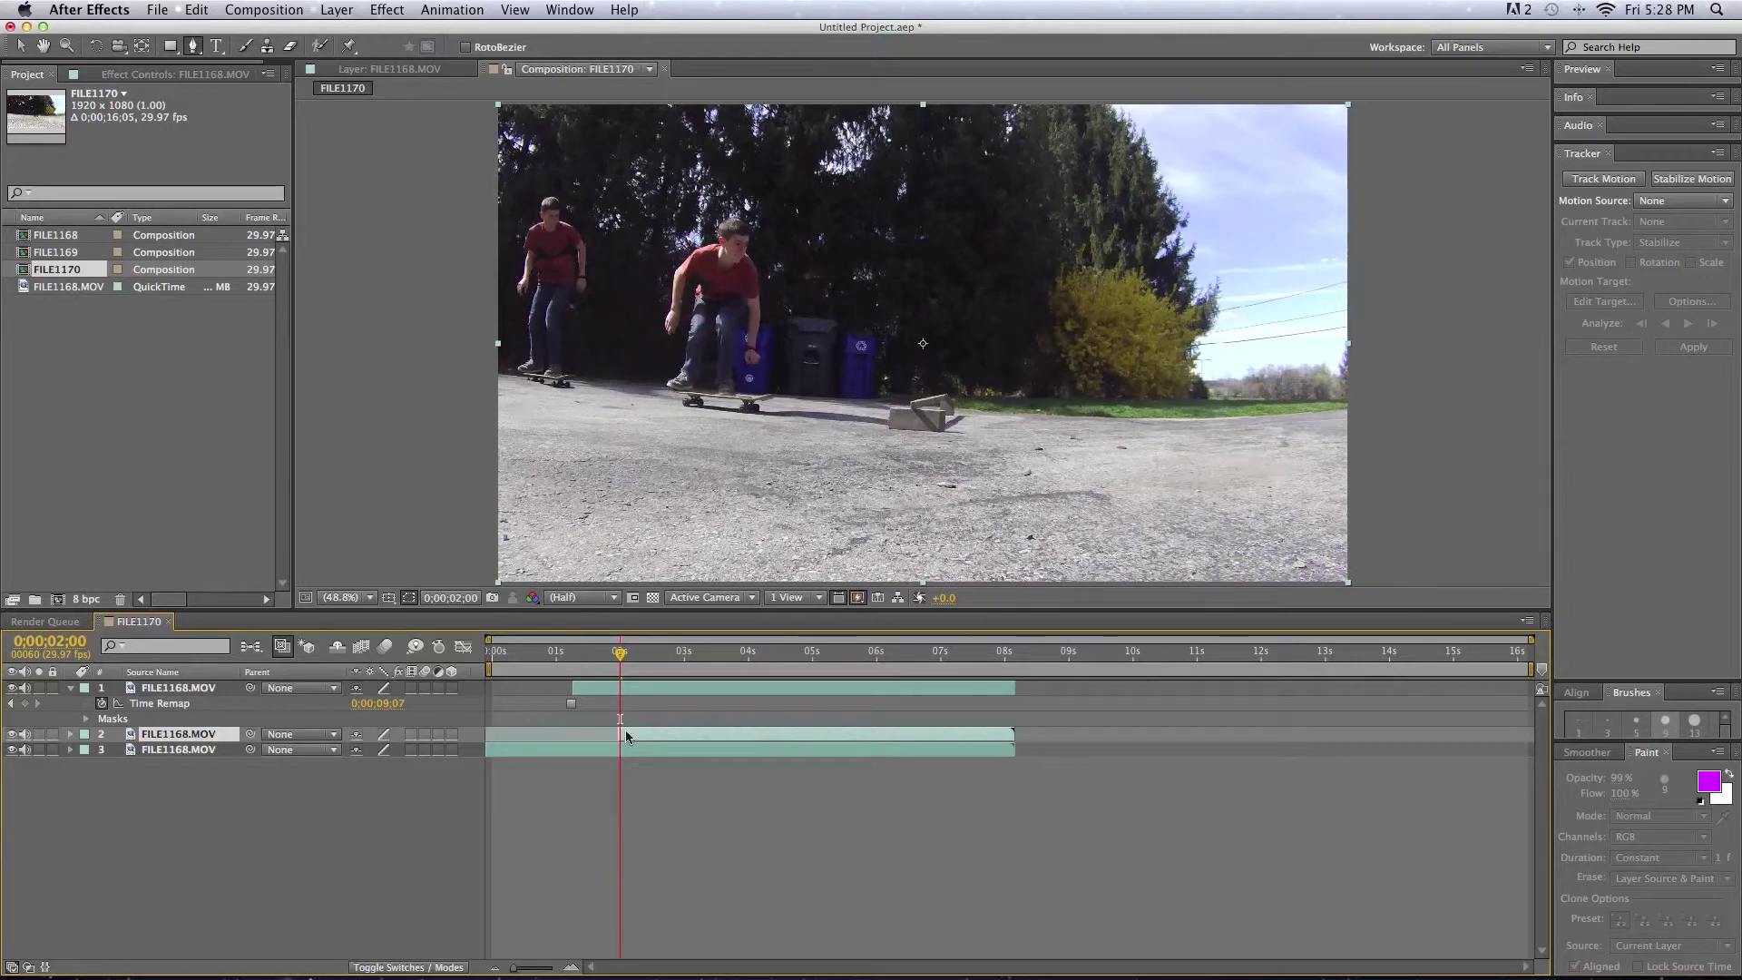
right_click(626, 737)
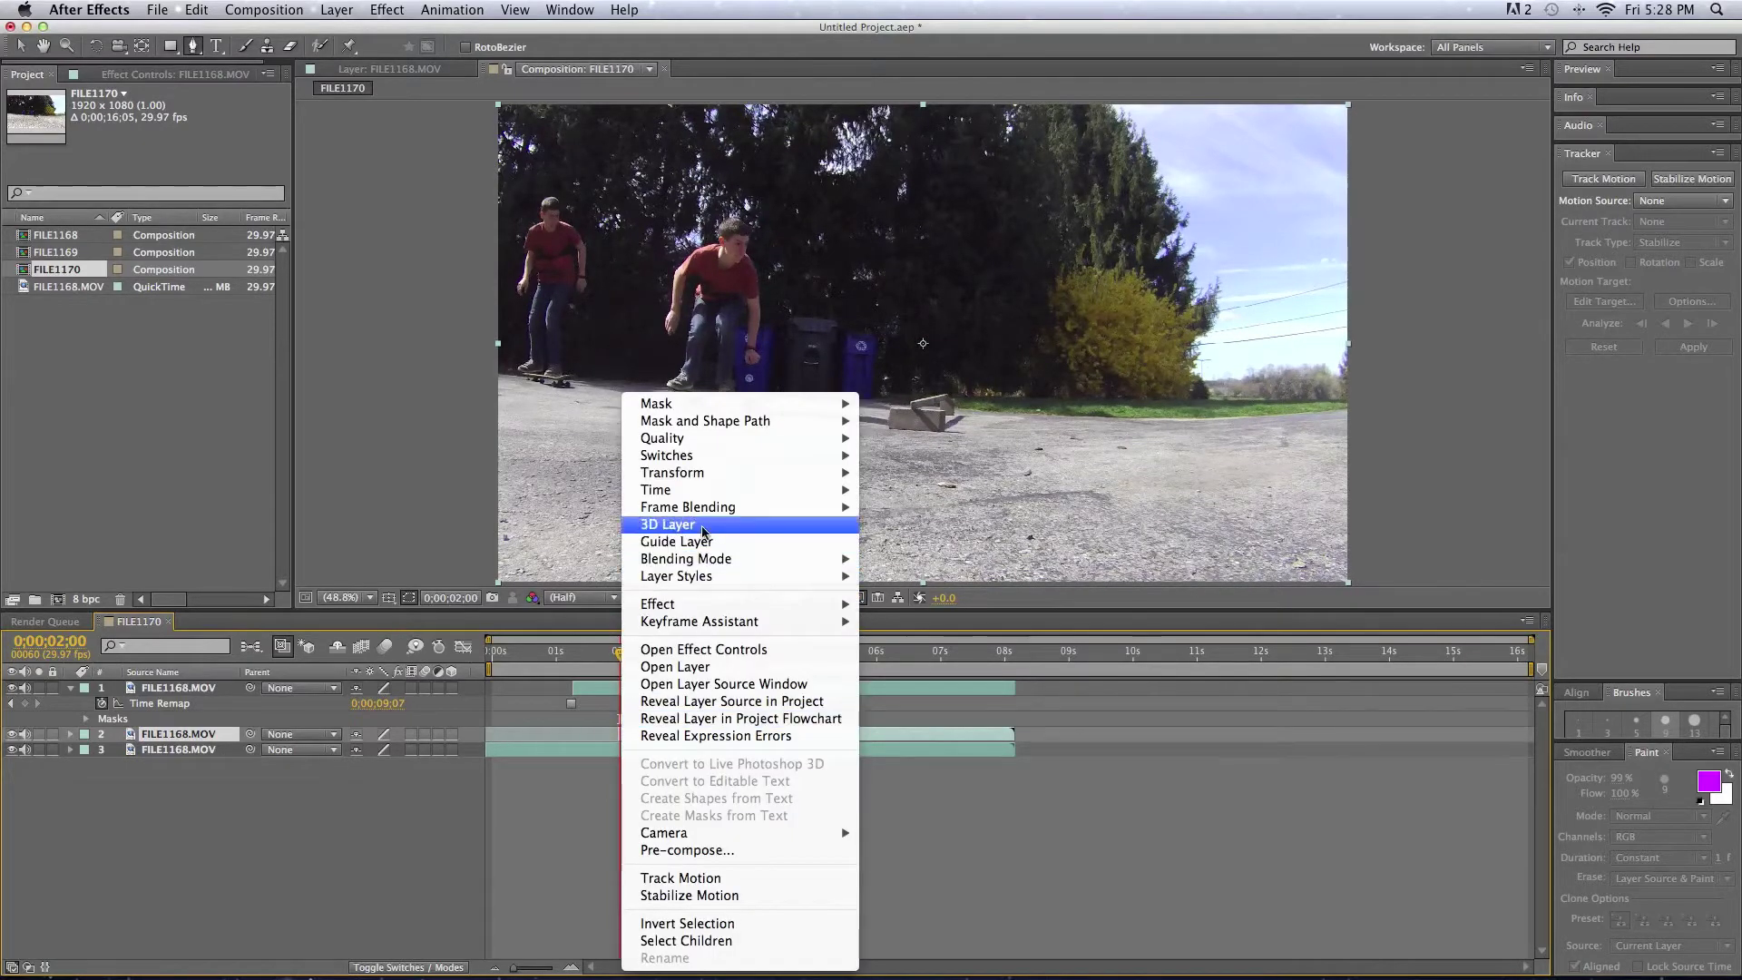
mouse_move(744, 490)
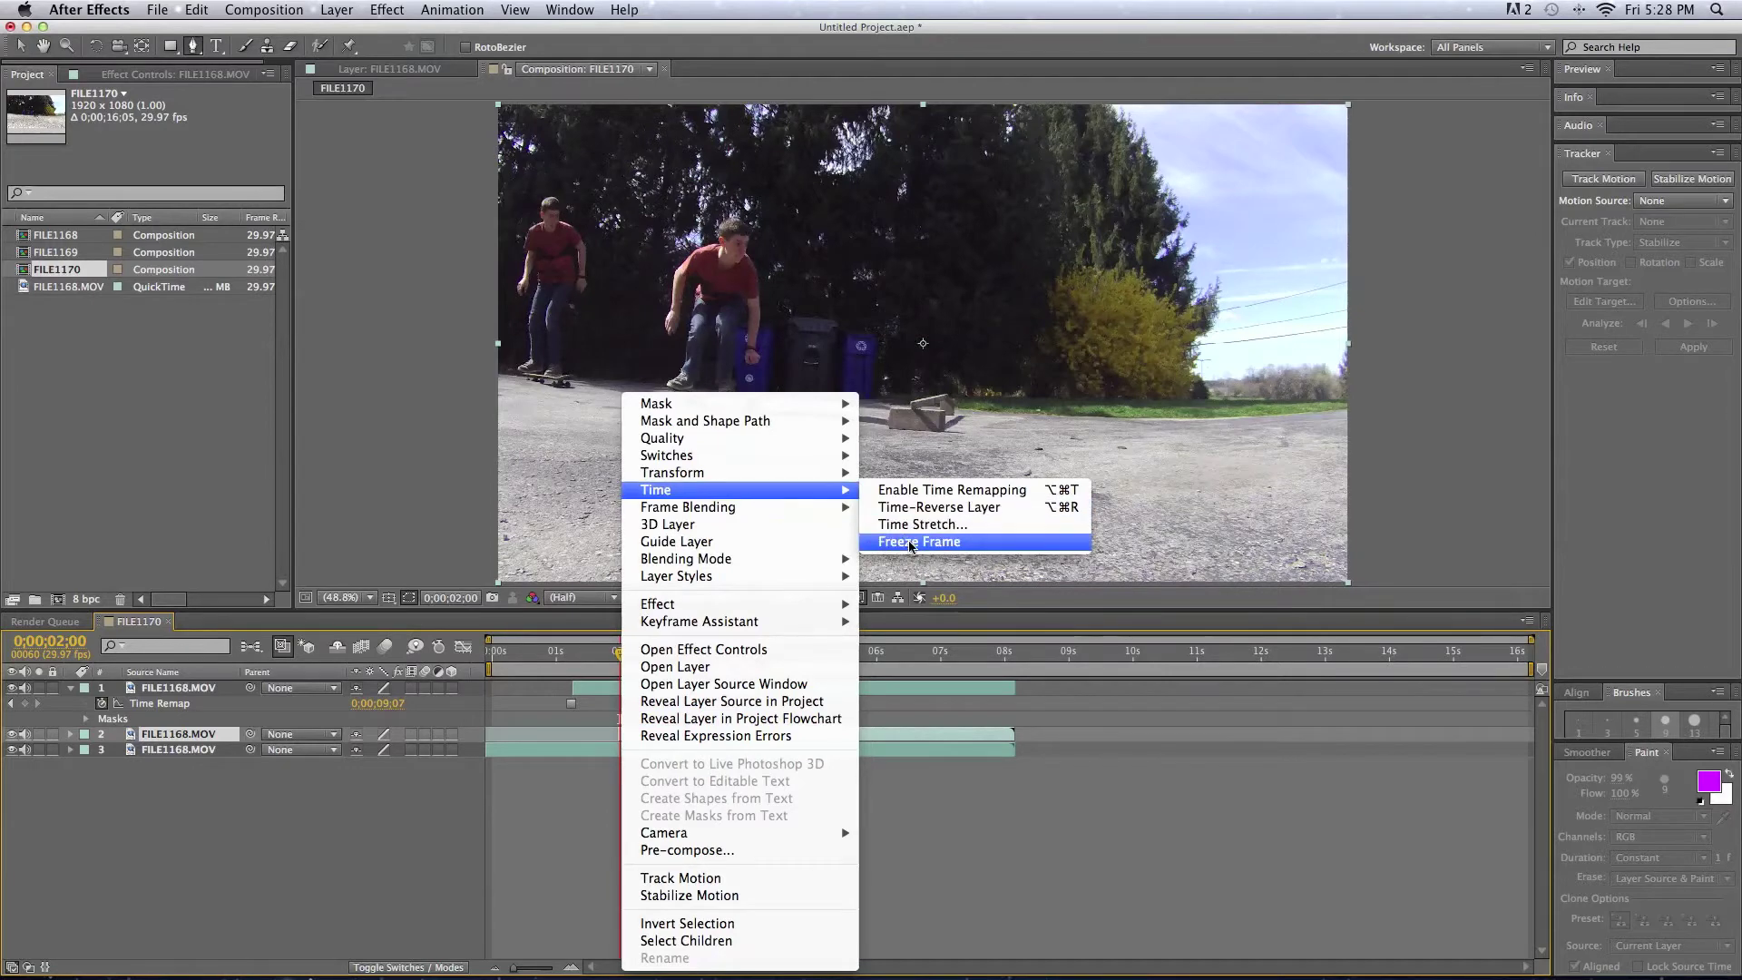
left_click(911, 543)
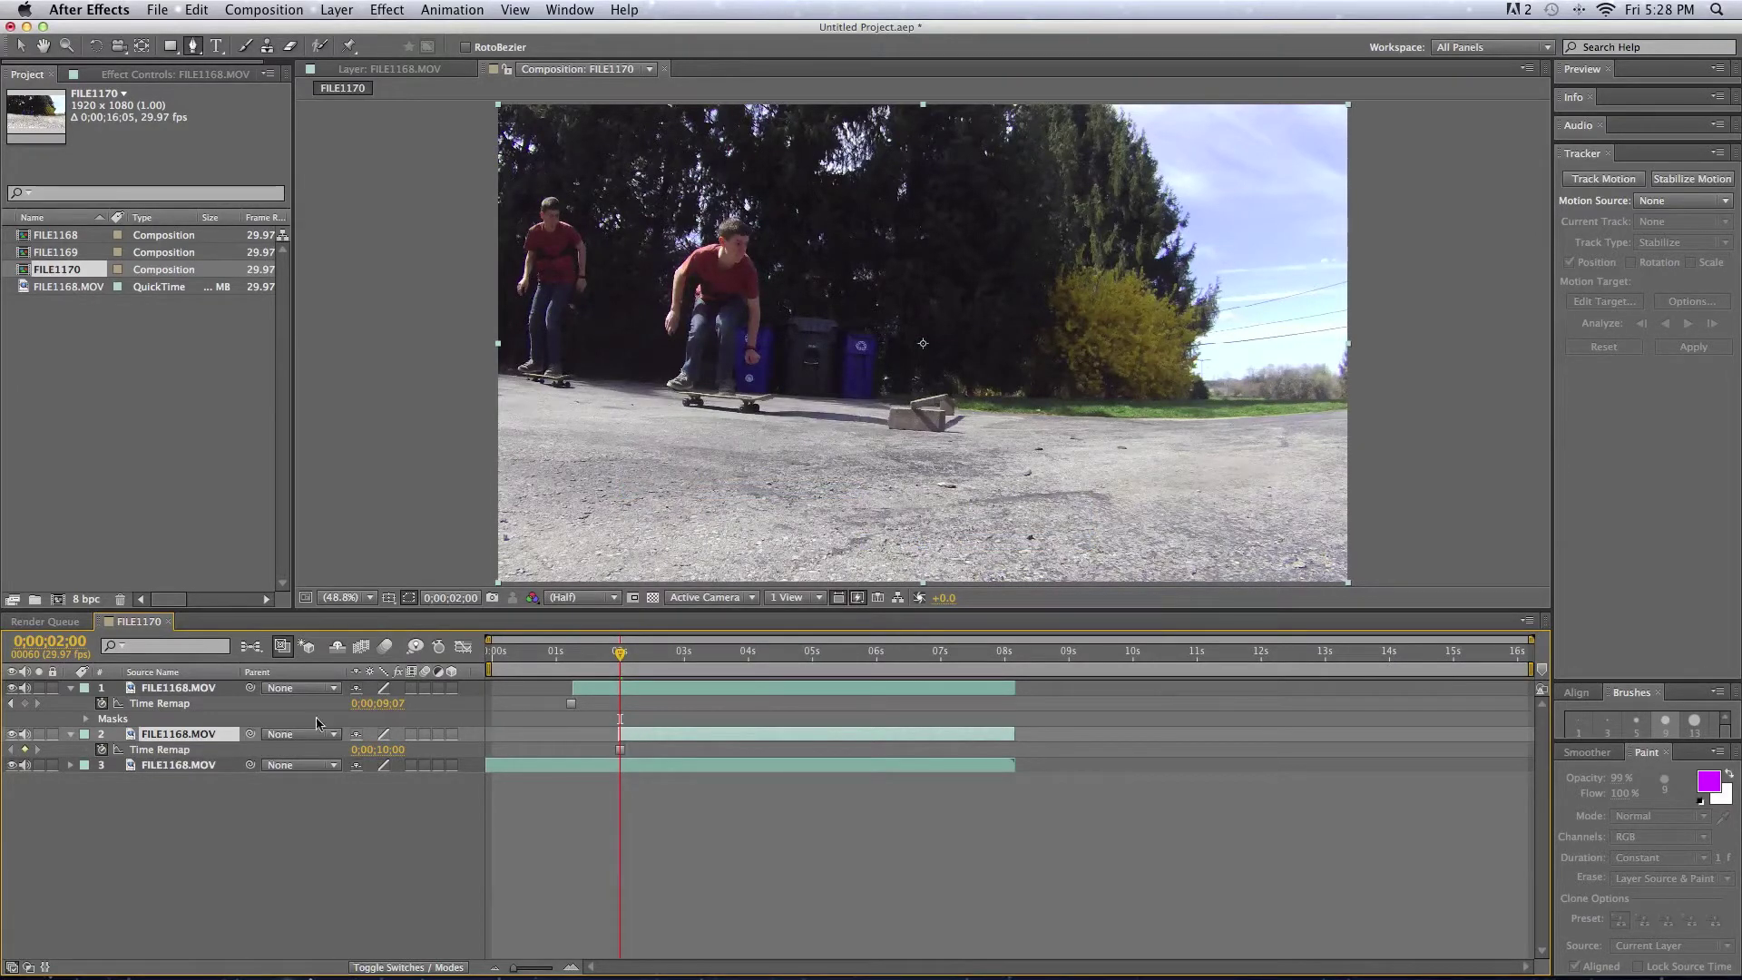
double_click(180, 735)
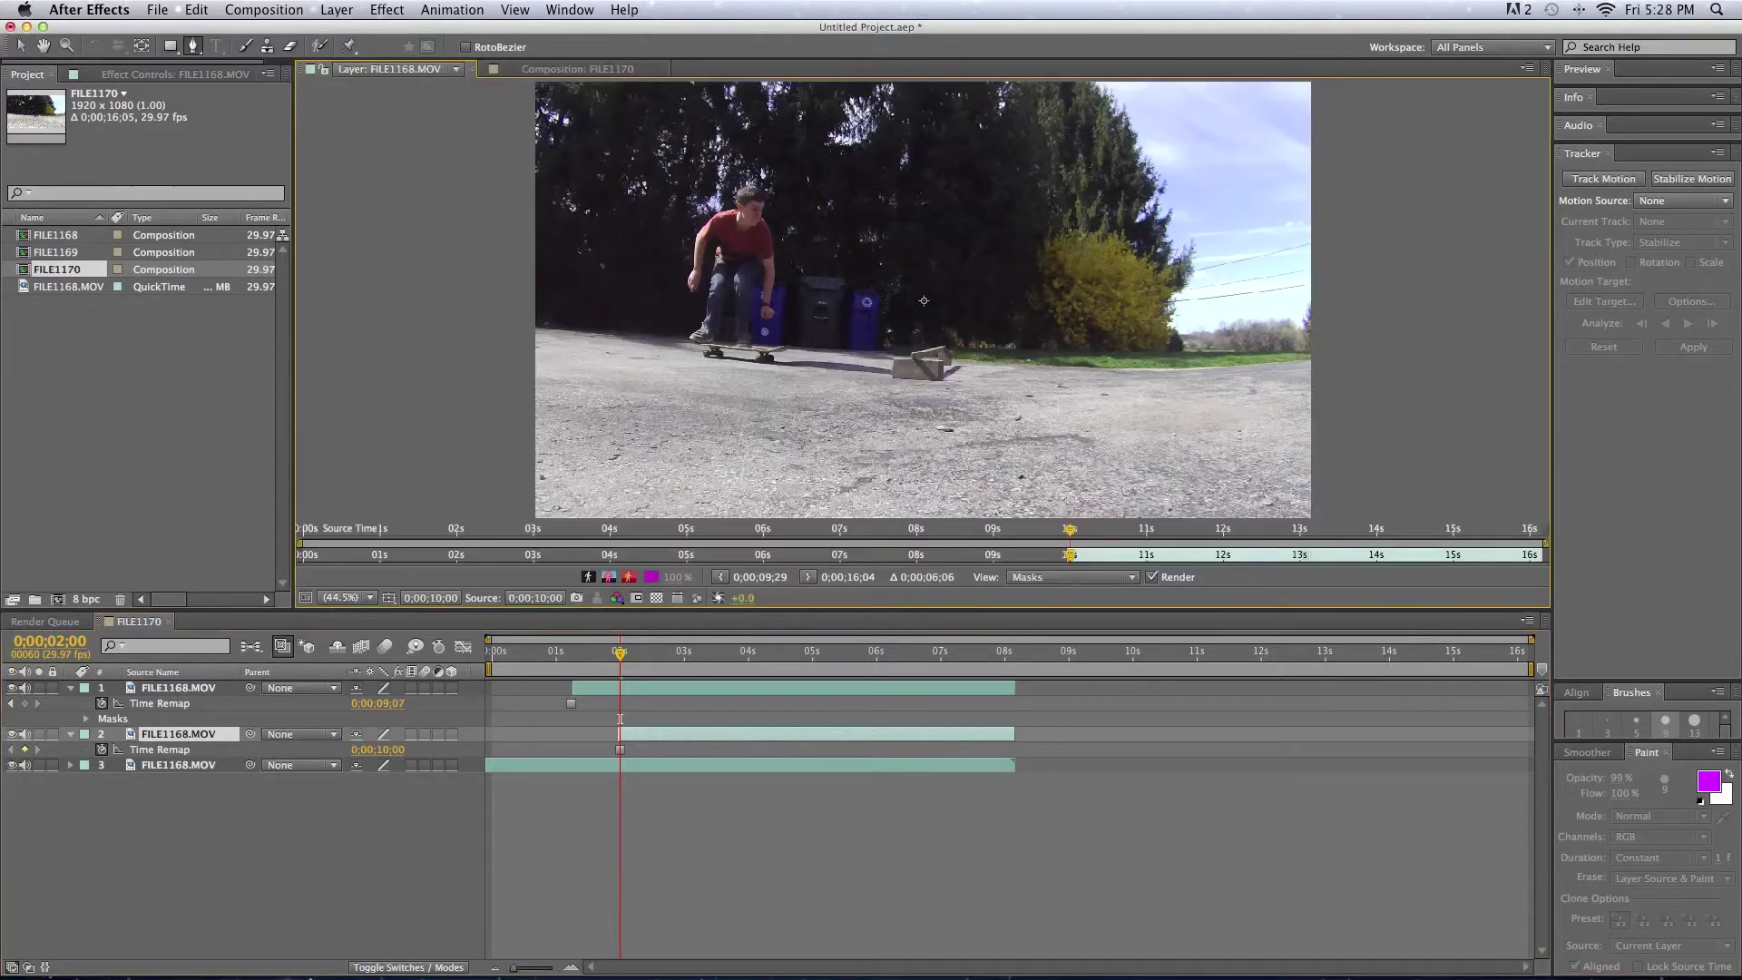
Step: Start a Pen mask at the skateboard and trace up the crouching skater's leg and side to his head
left_click(728, 360)
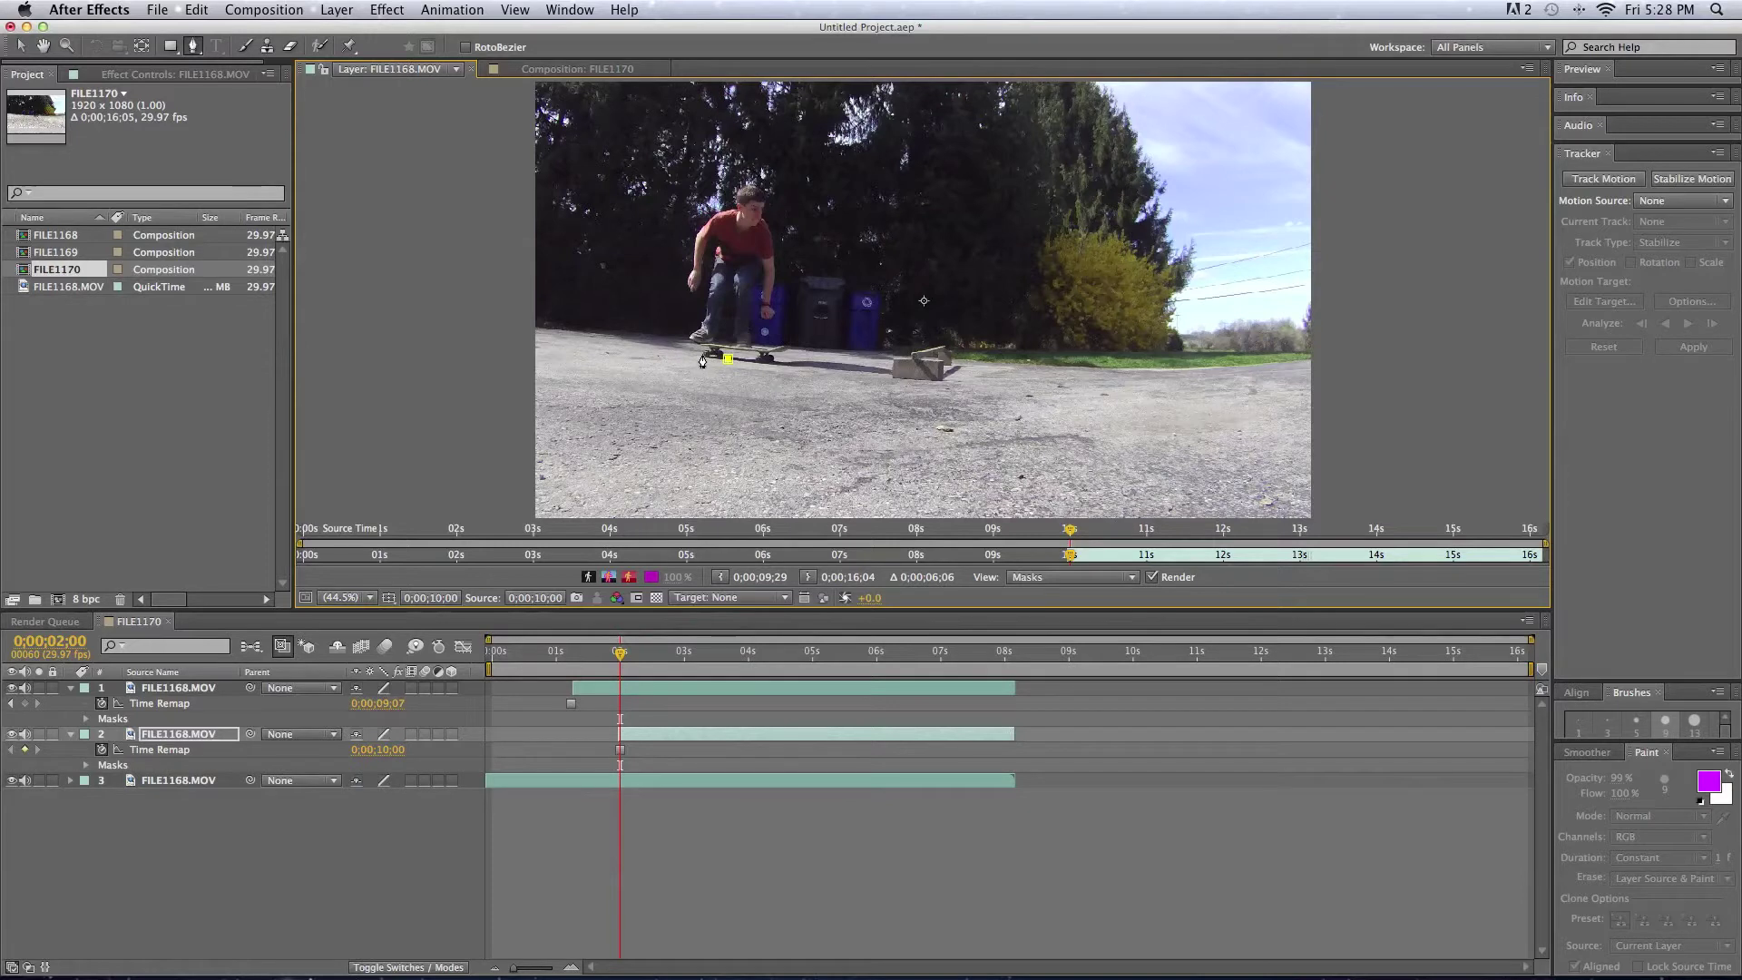
left_click(688, 342)
left_click(705, 286)
left_click(690, 247)
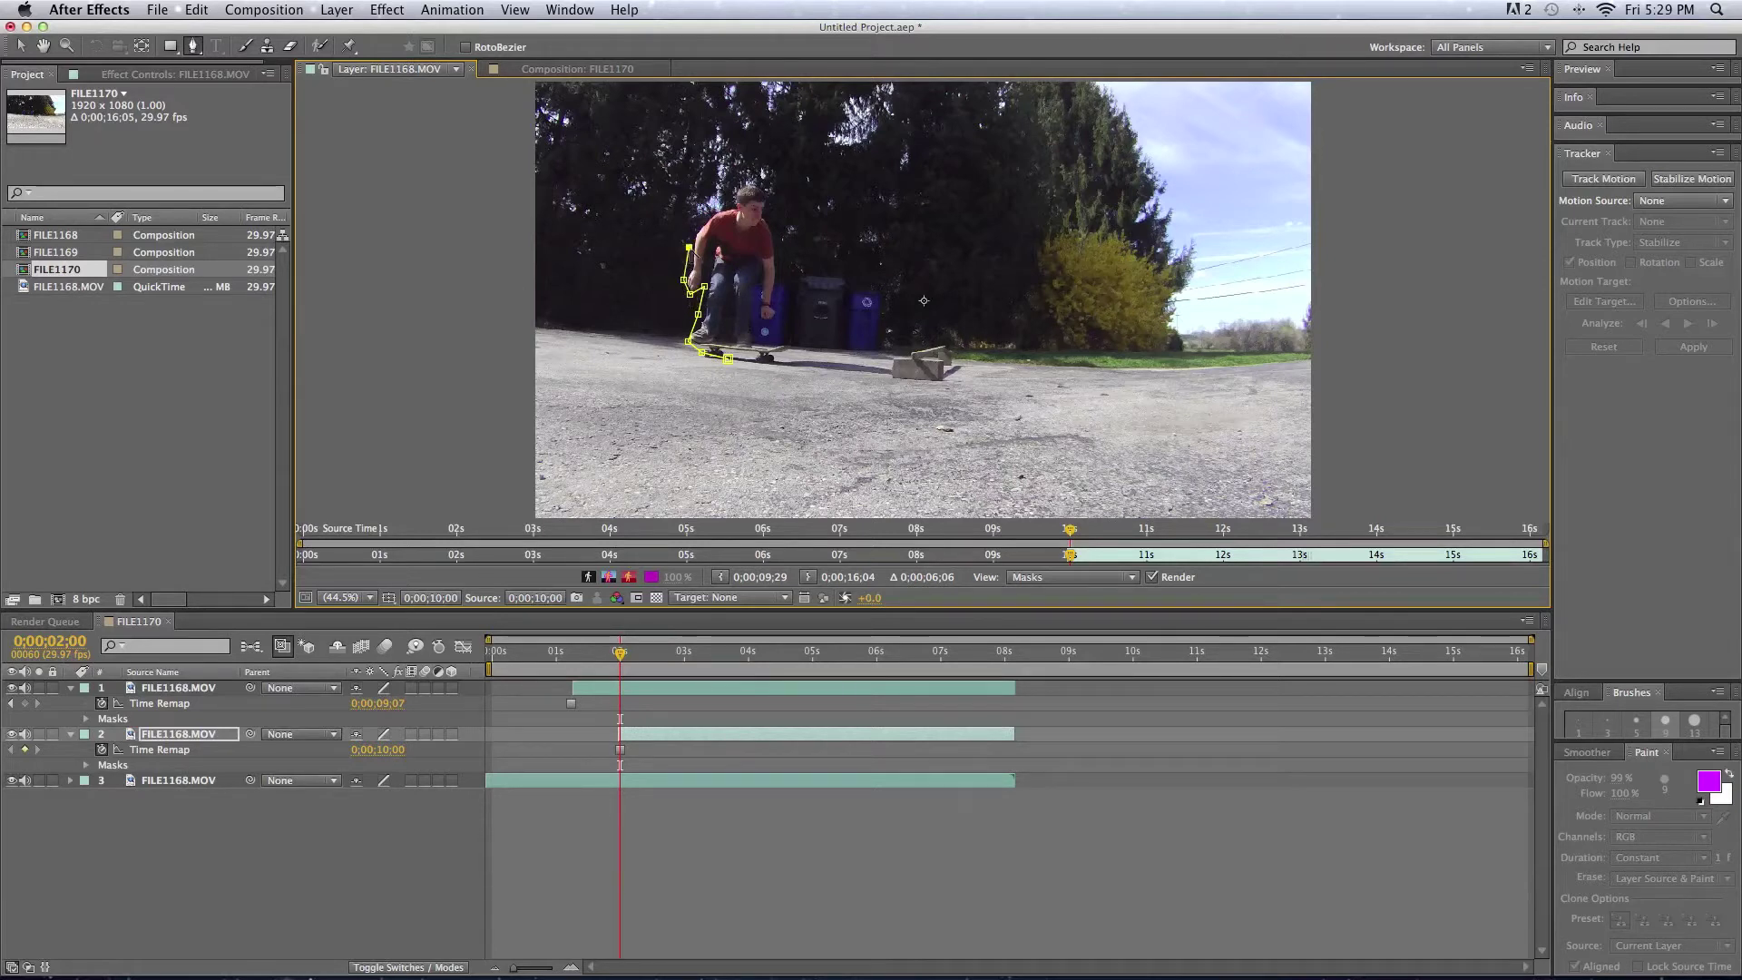
left_click(702, 219)
left_click(730, 207)
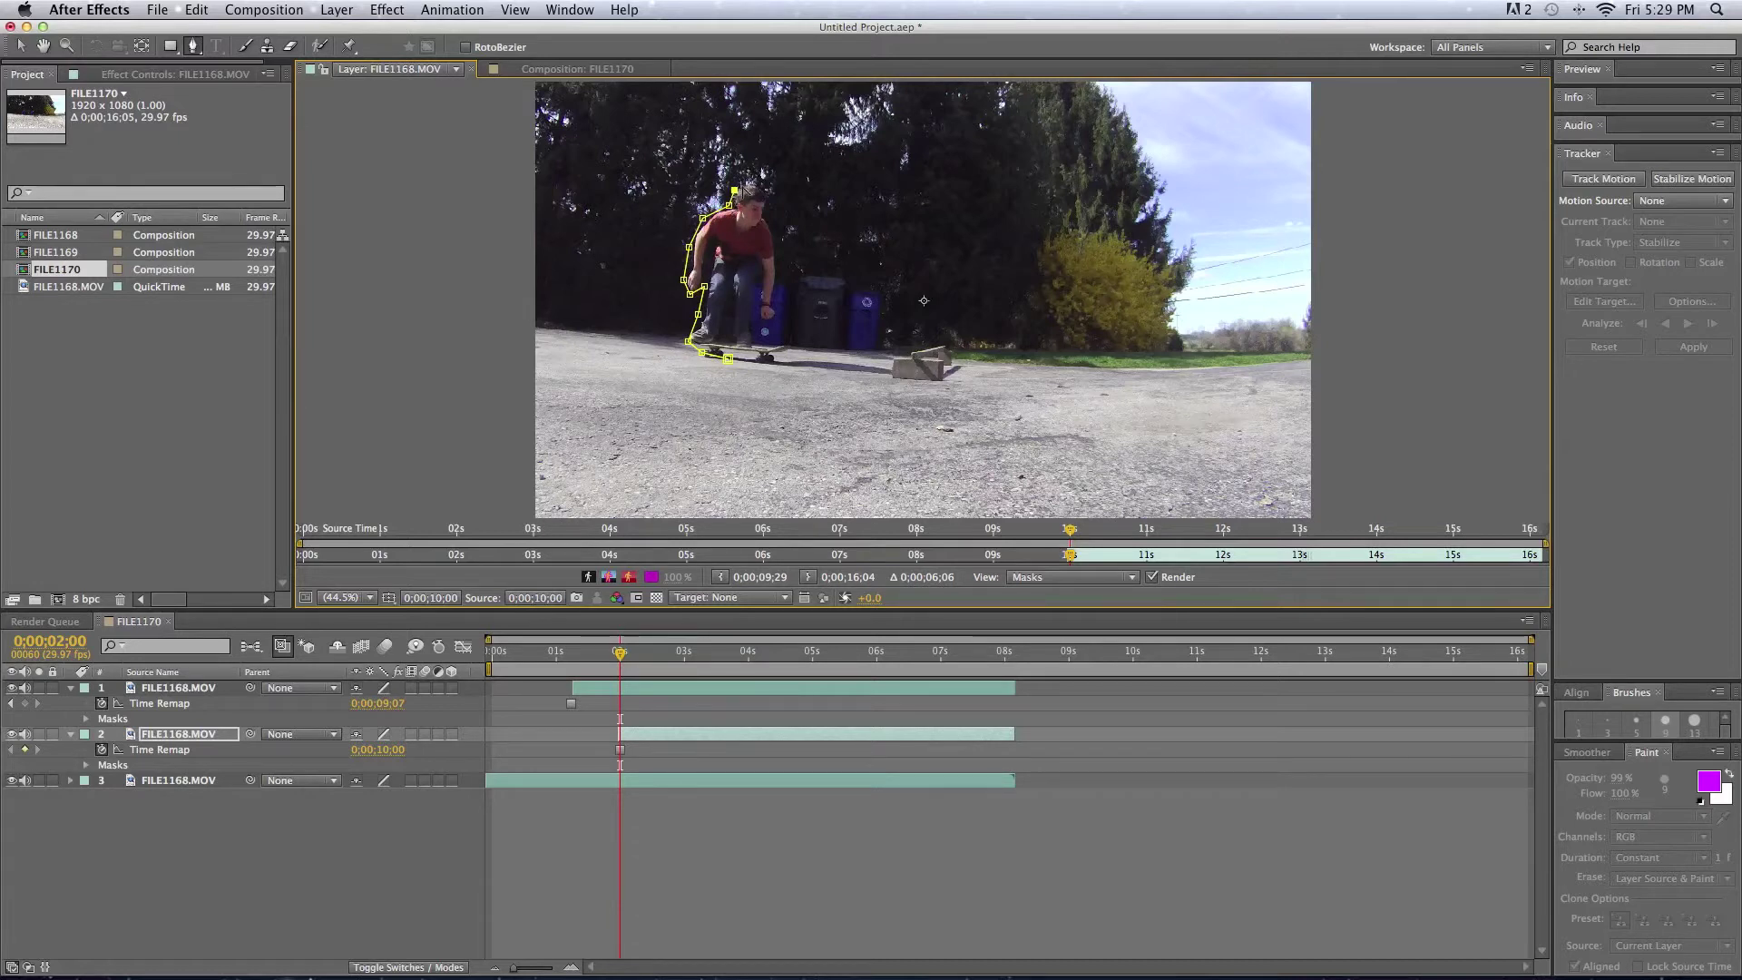
left_click(760, 186)
Step: Bring the mask down his right side around the board's front, close it, and return to the composition
left_click(765, 200)
left_click(768, 216)
left_click(779, 287)
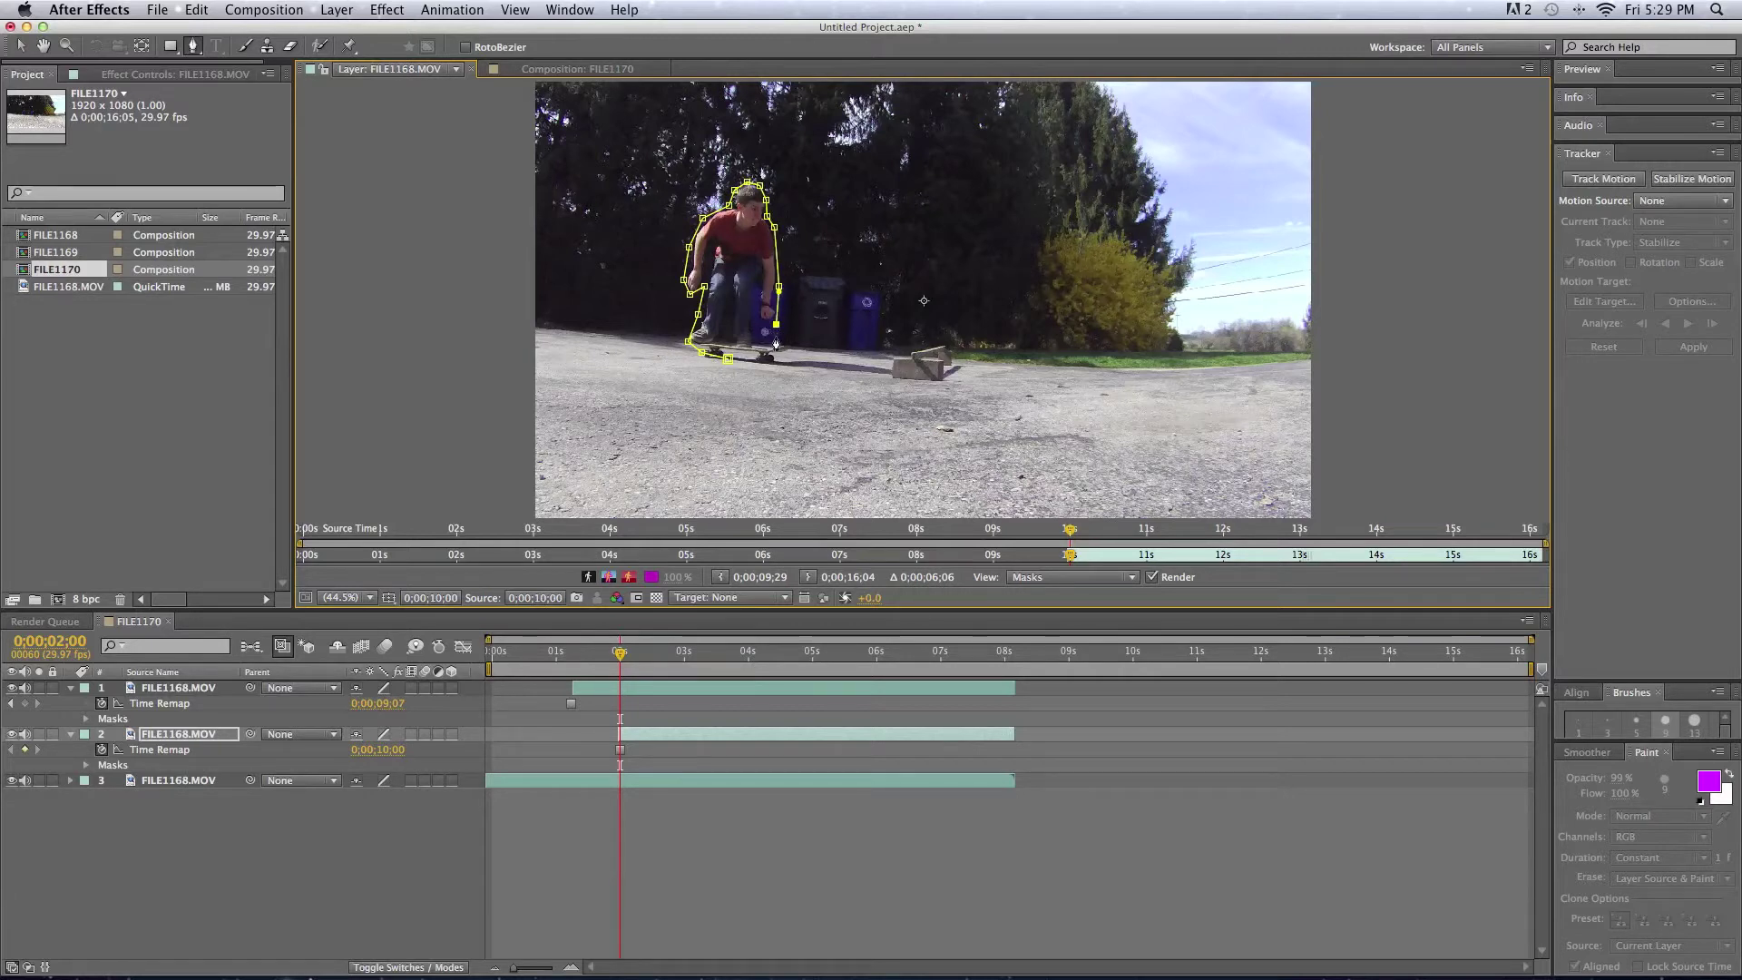
left_click(789, 347)
left_click(778, 359)
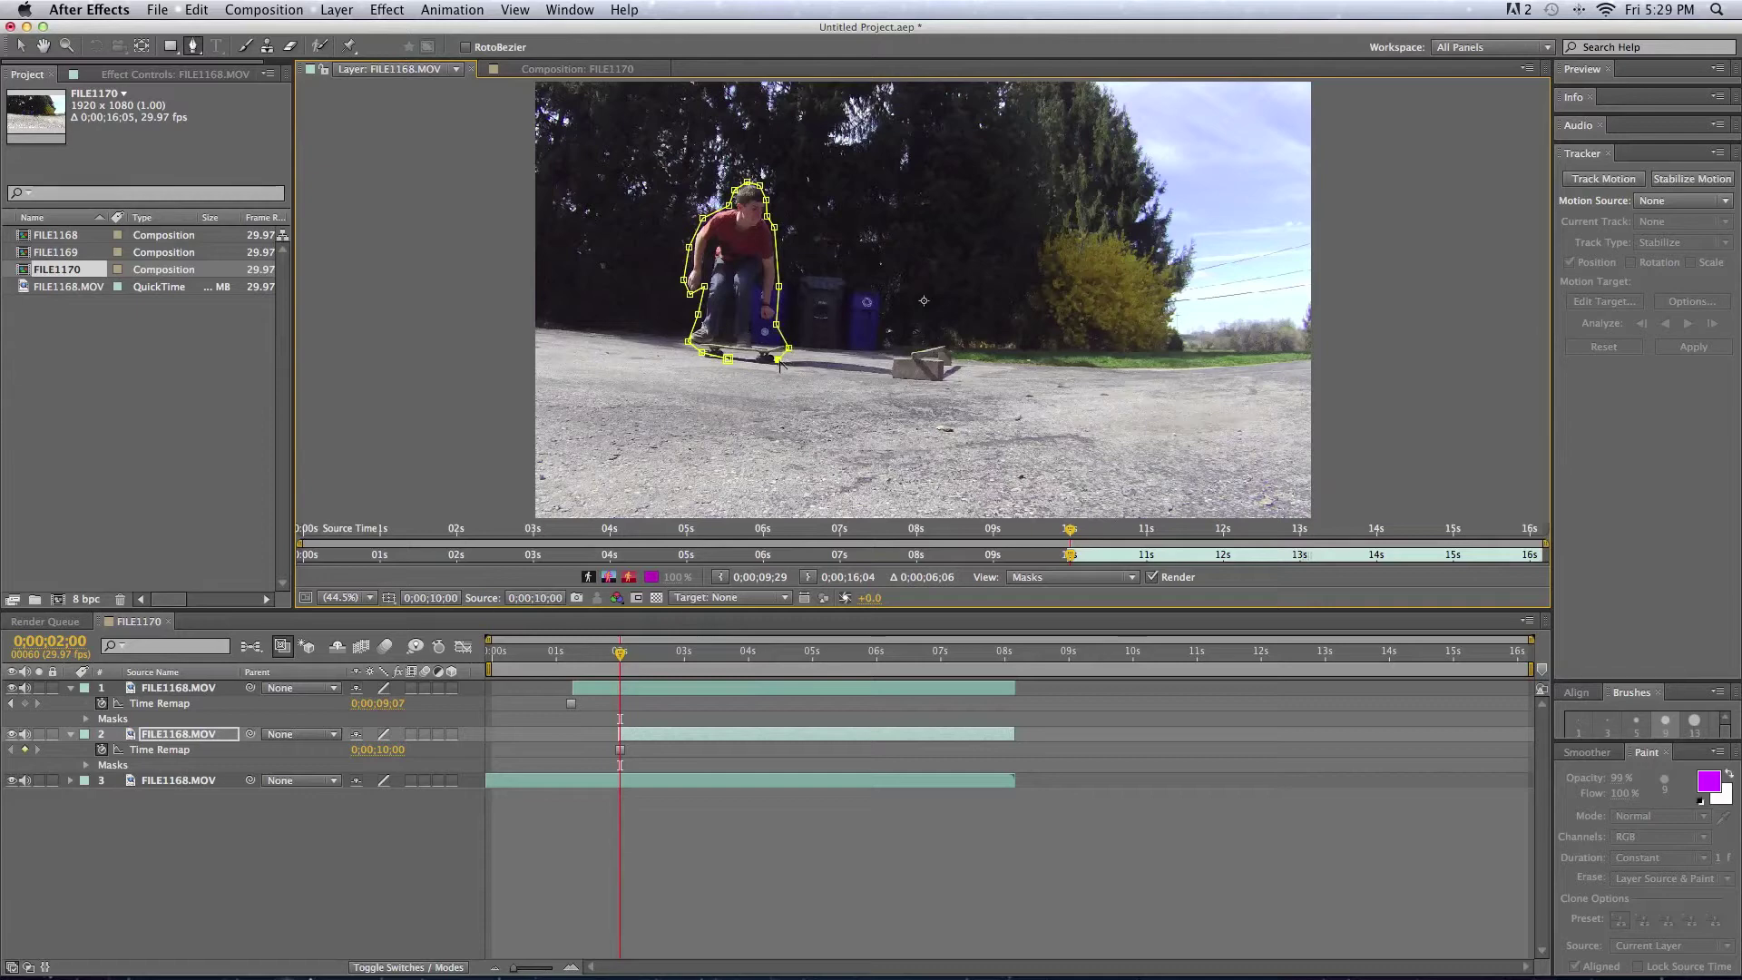
left_click(728, 361)
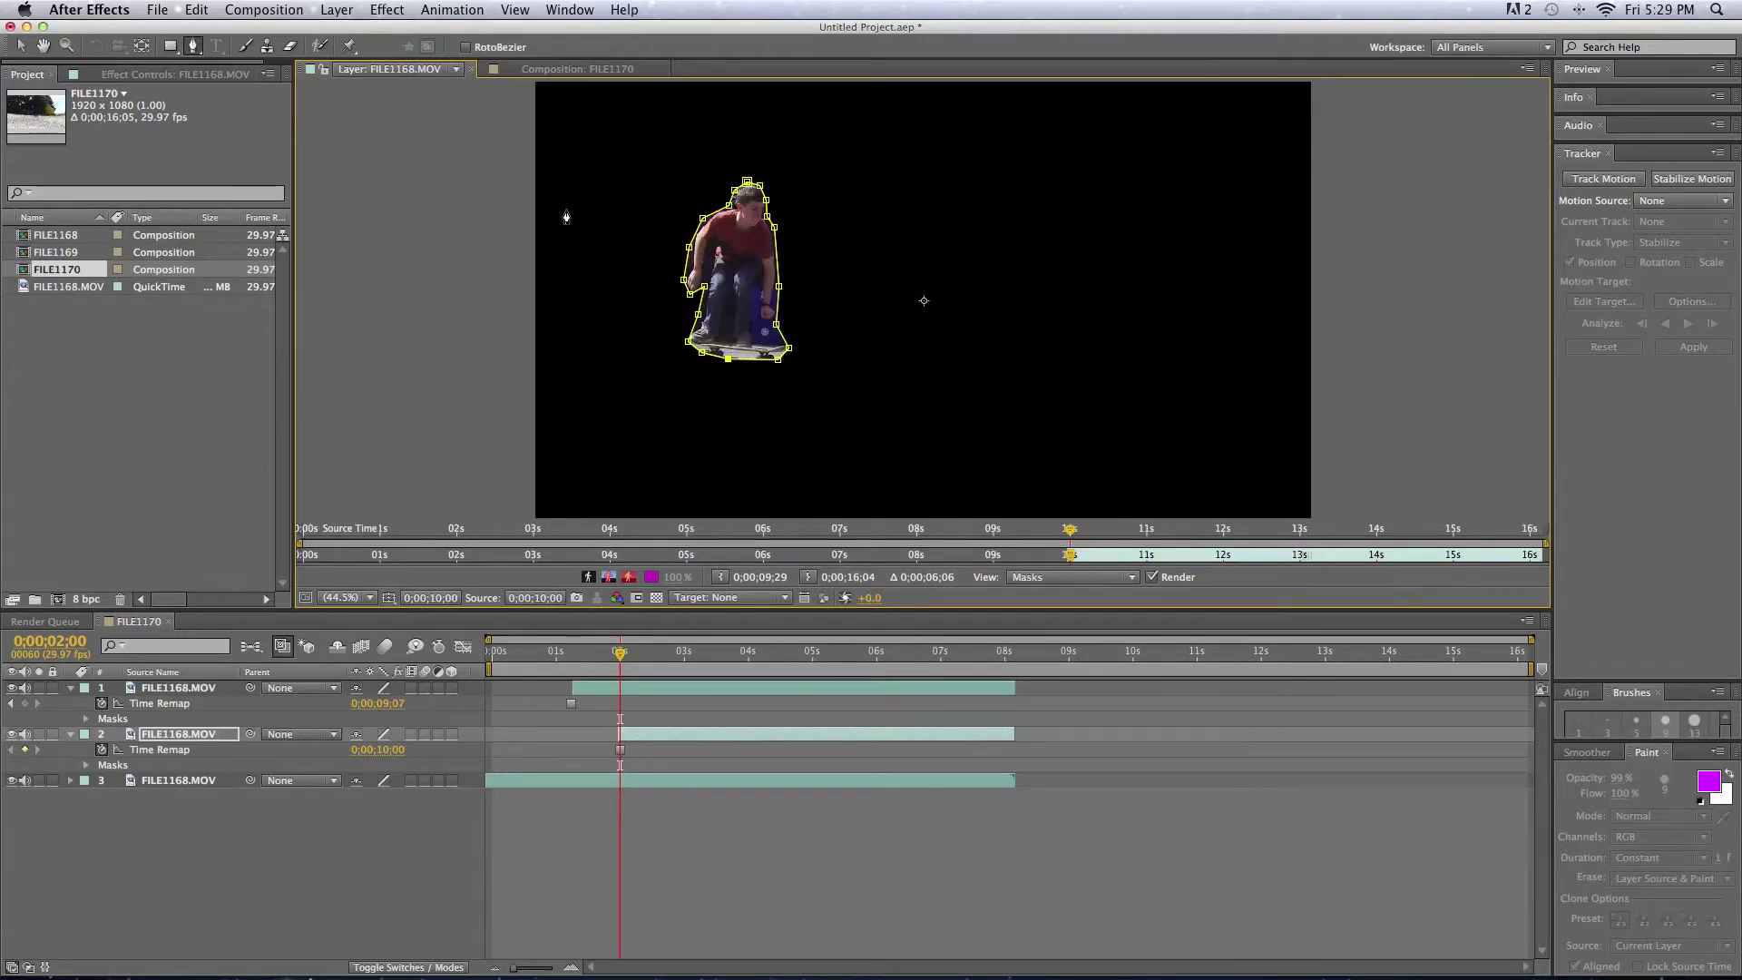
left_click(576, 69)
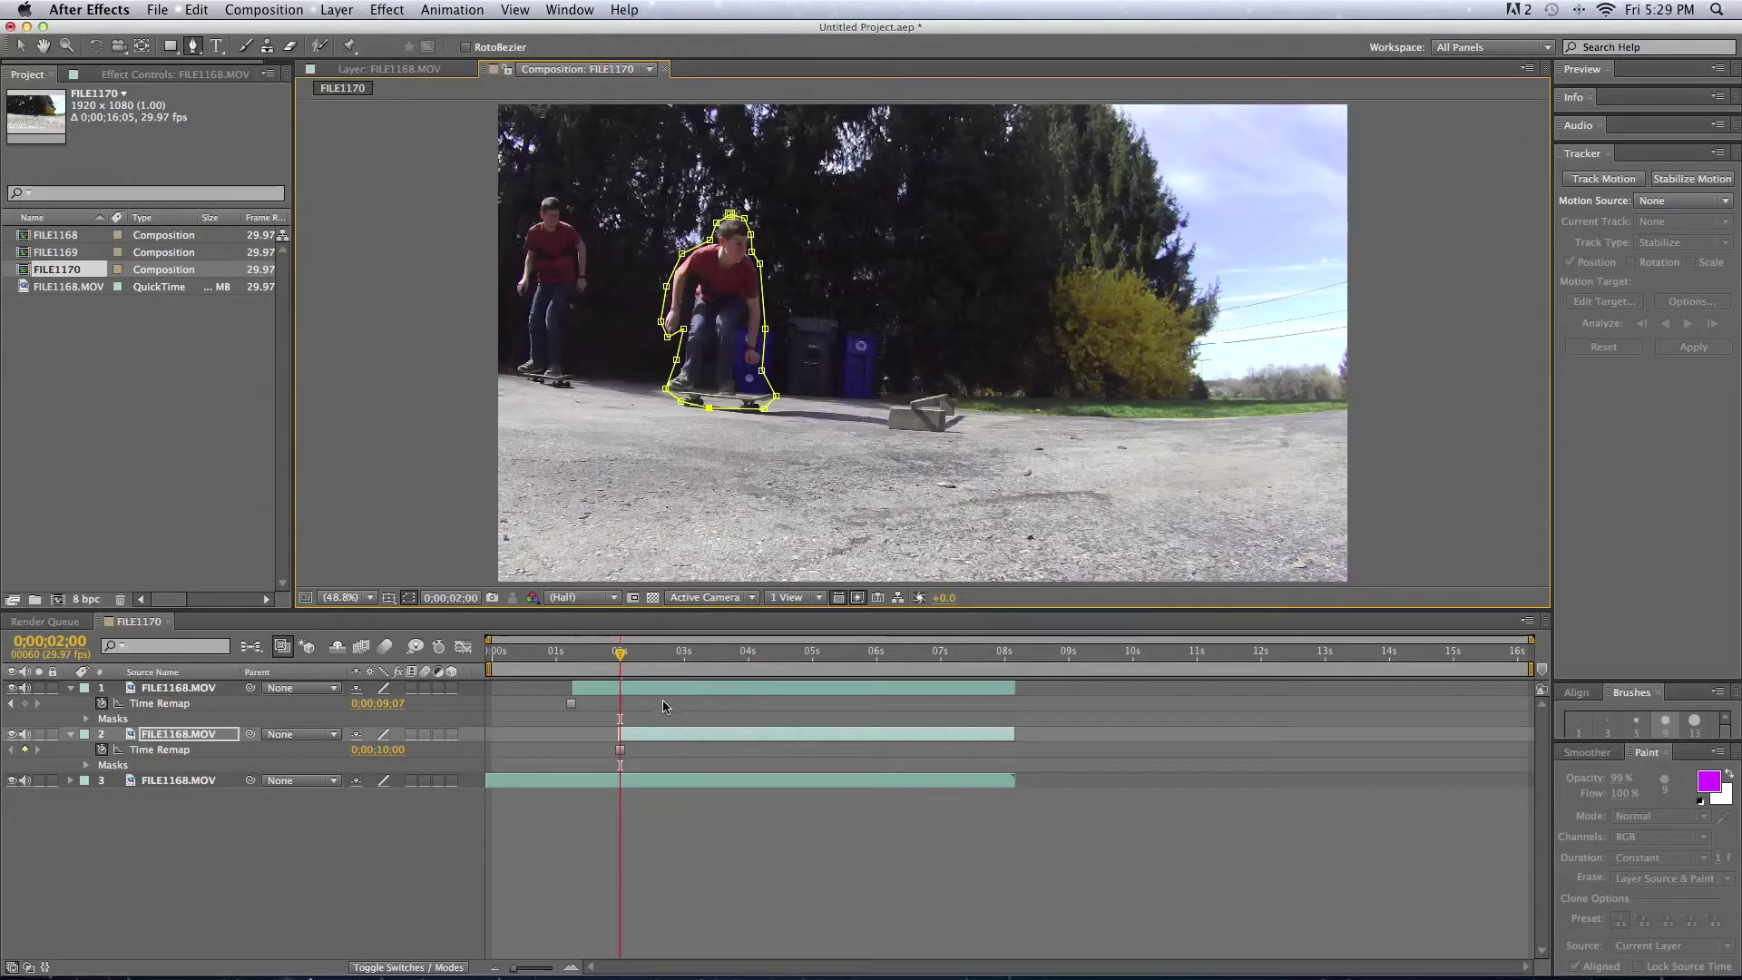
Step: Move to 0;00;02;19 and select the full-length bottom layer 3
left_click_drag(621, 656, 659, 660)
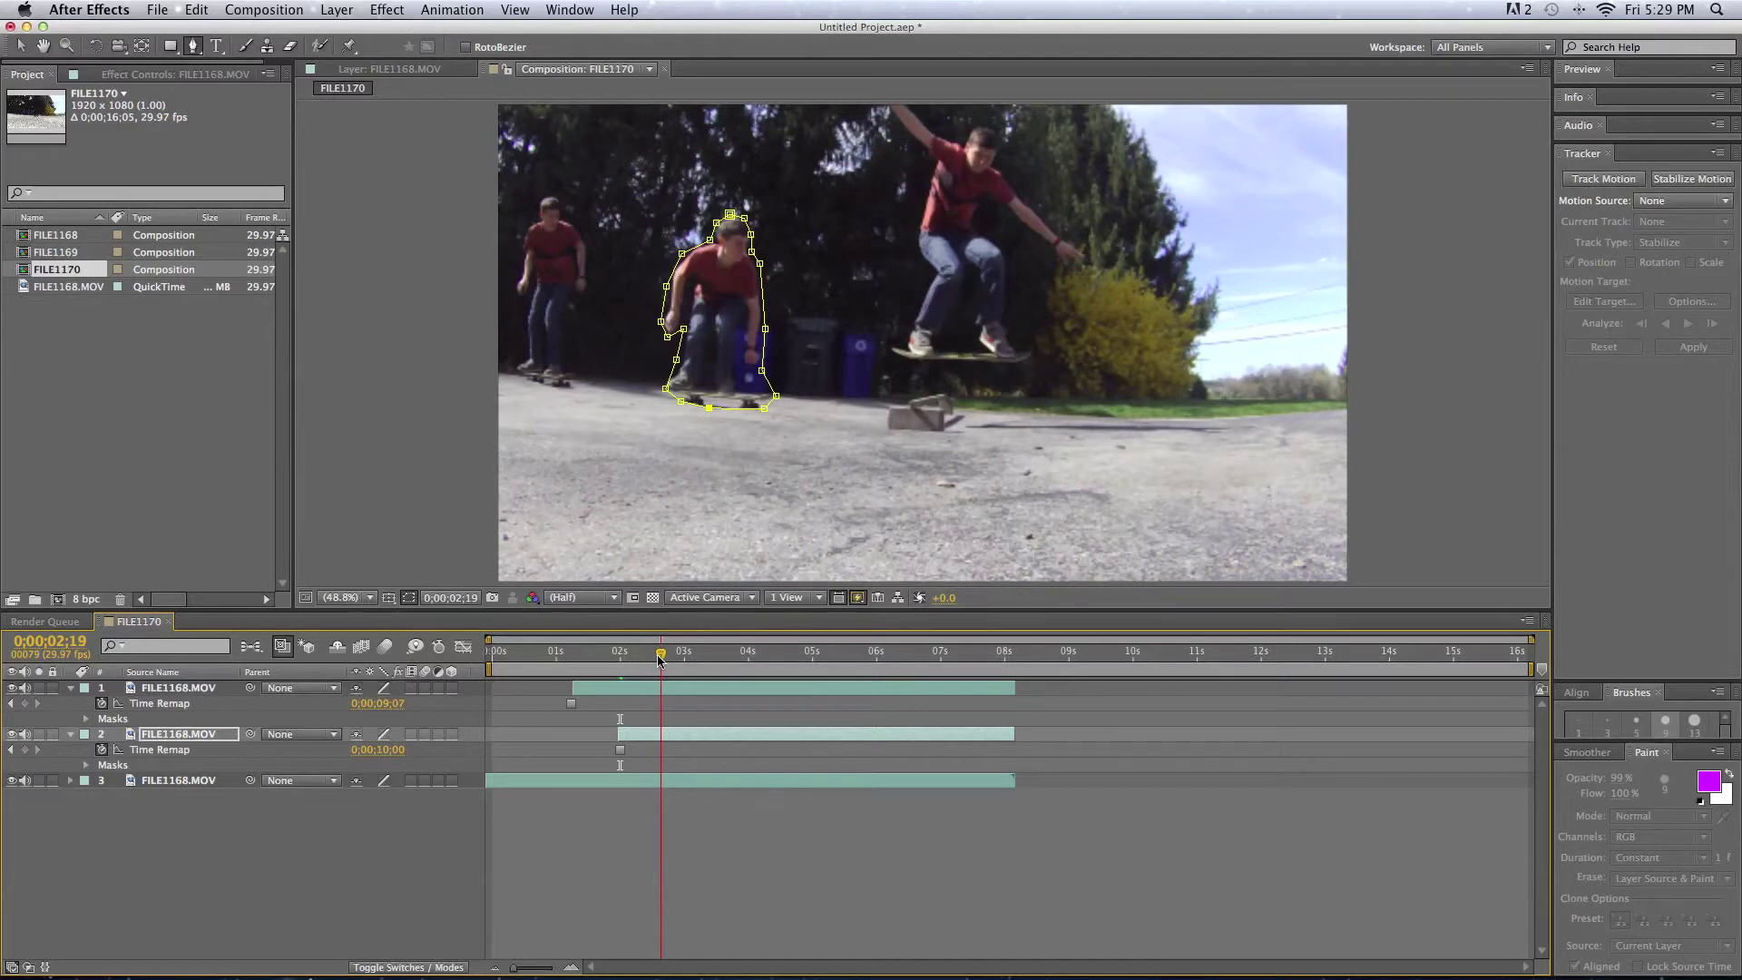
left_click(195, 783)
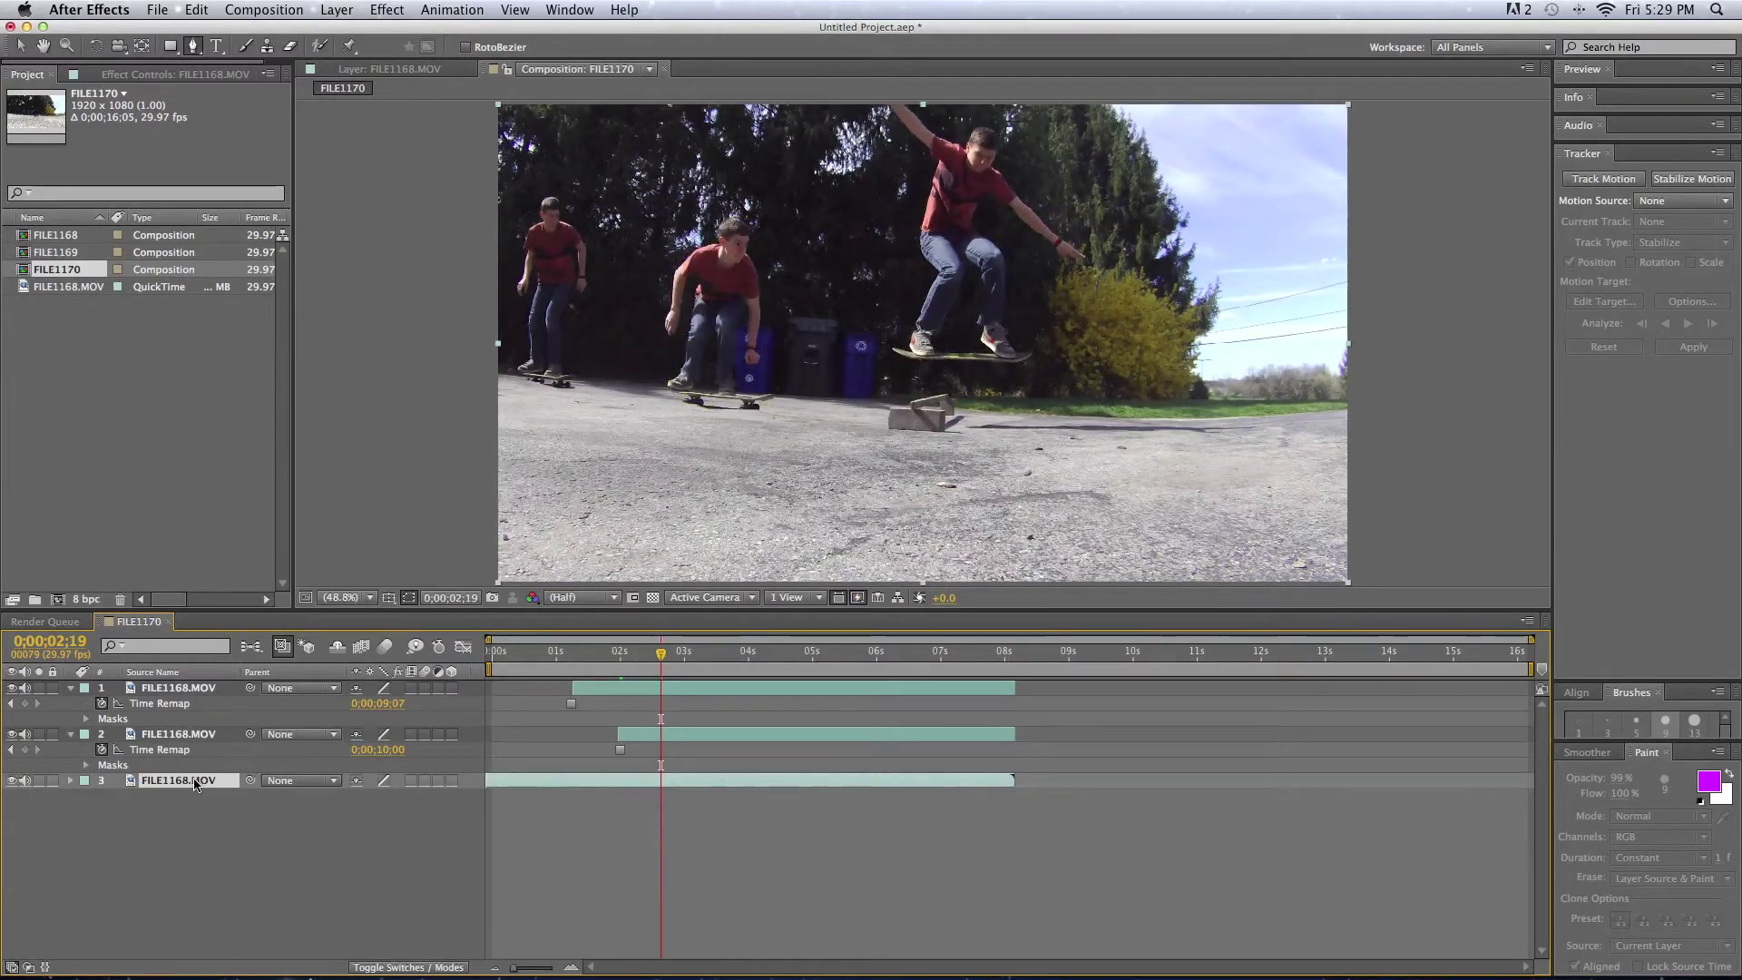
Step: Duplicate layer 3, trim the copy to start at 0;00;02;19, freeze it, and open it alone
key("super+d")
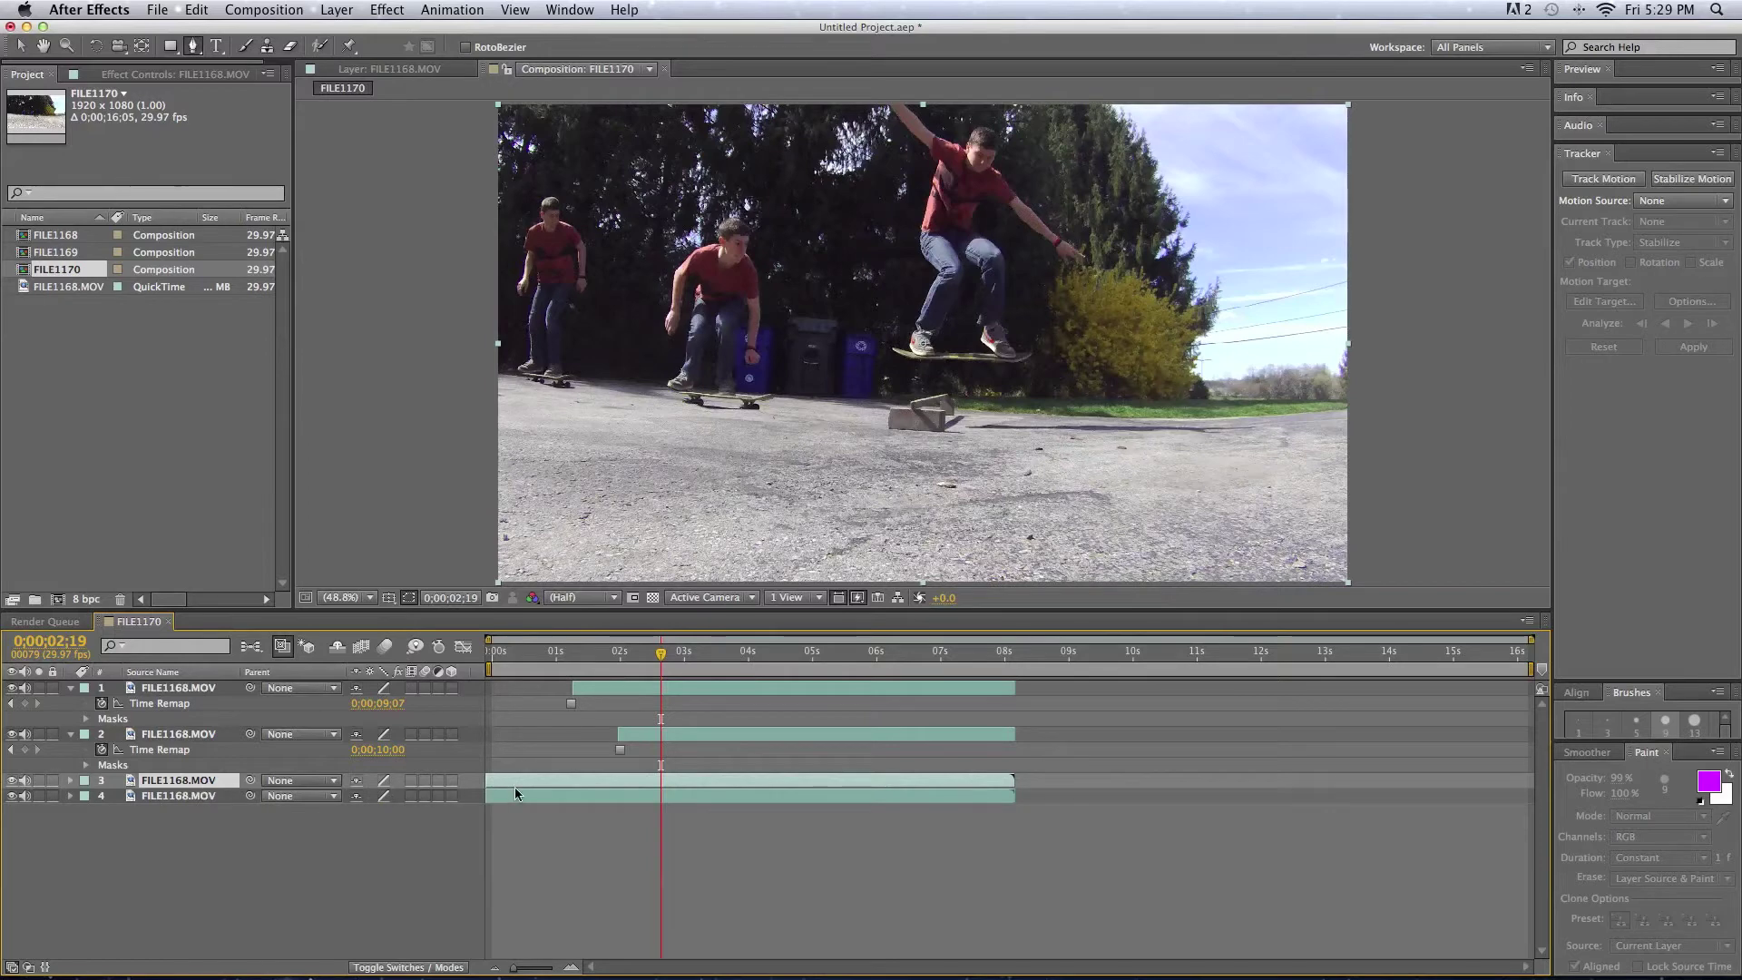
left_click_drag(483, 785, 660, 782)
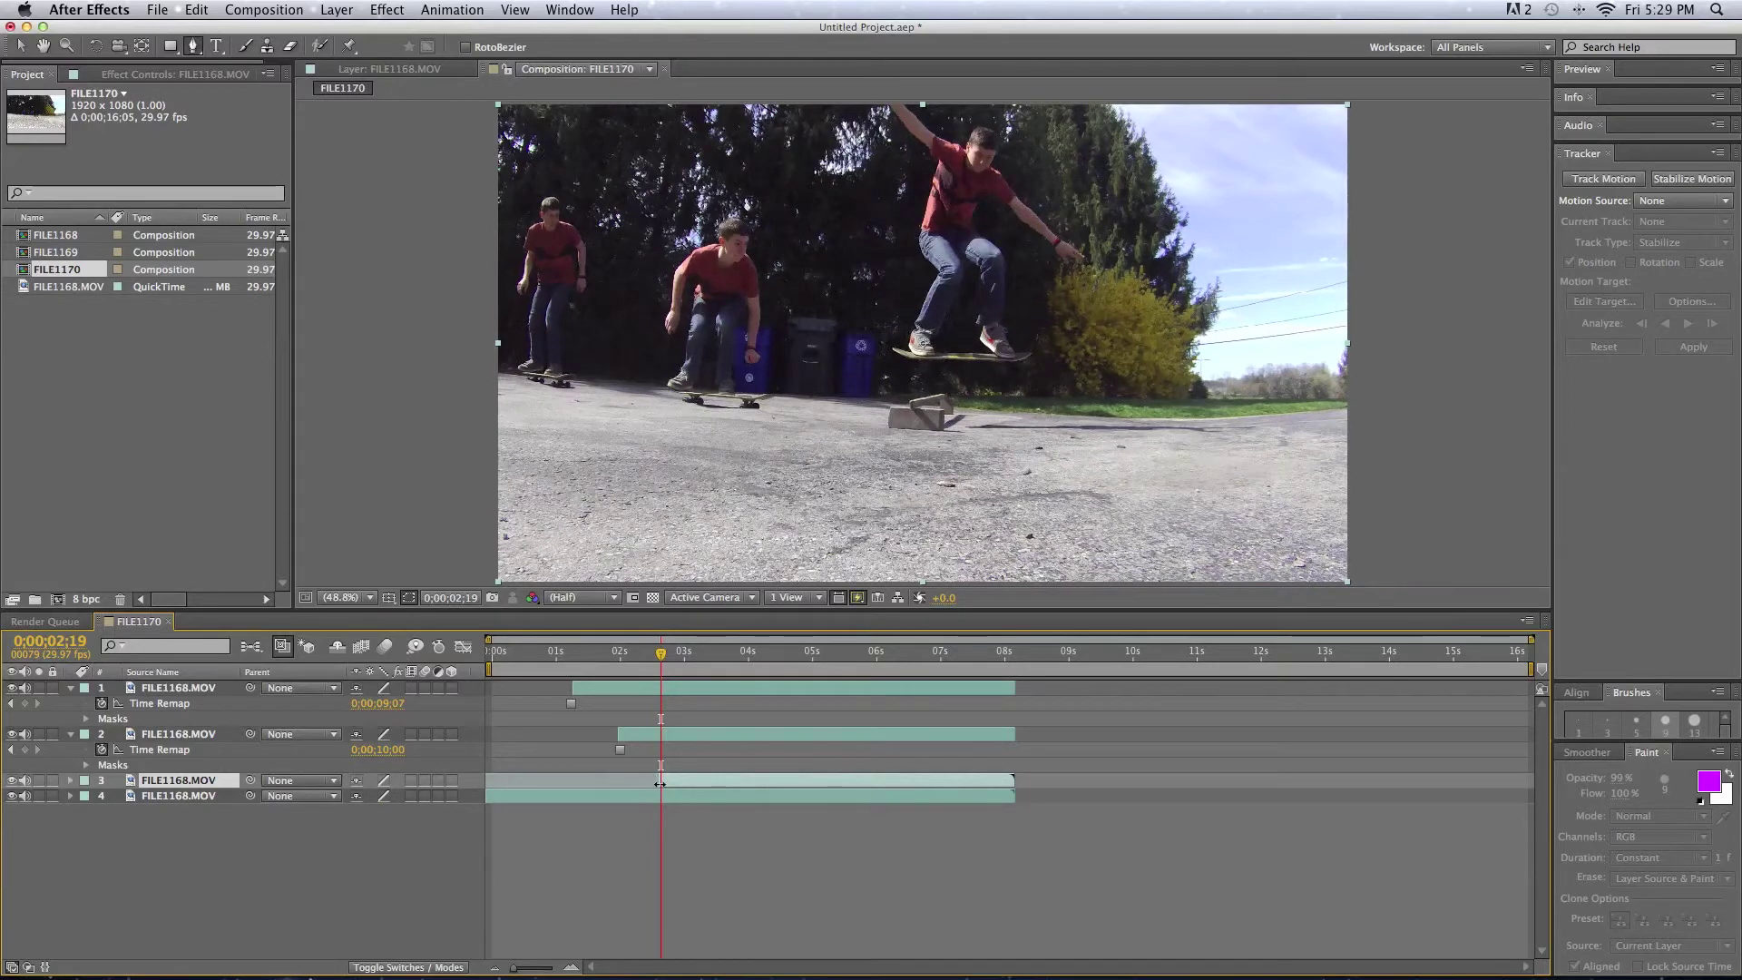
right_click(661, 781)
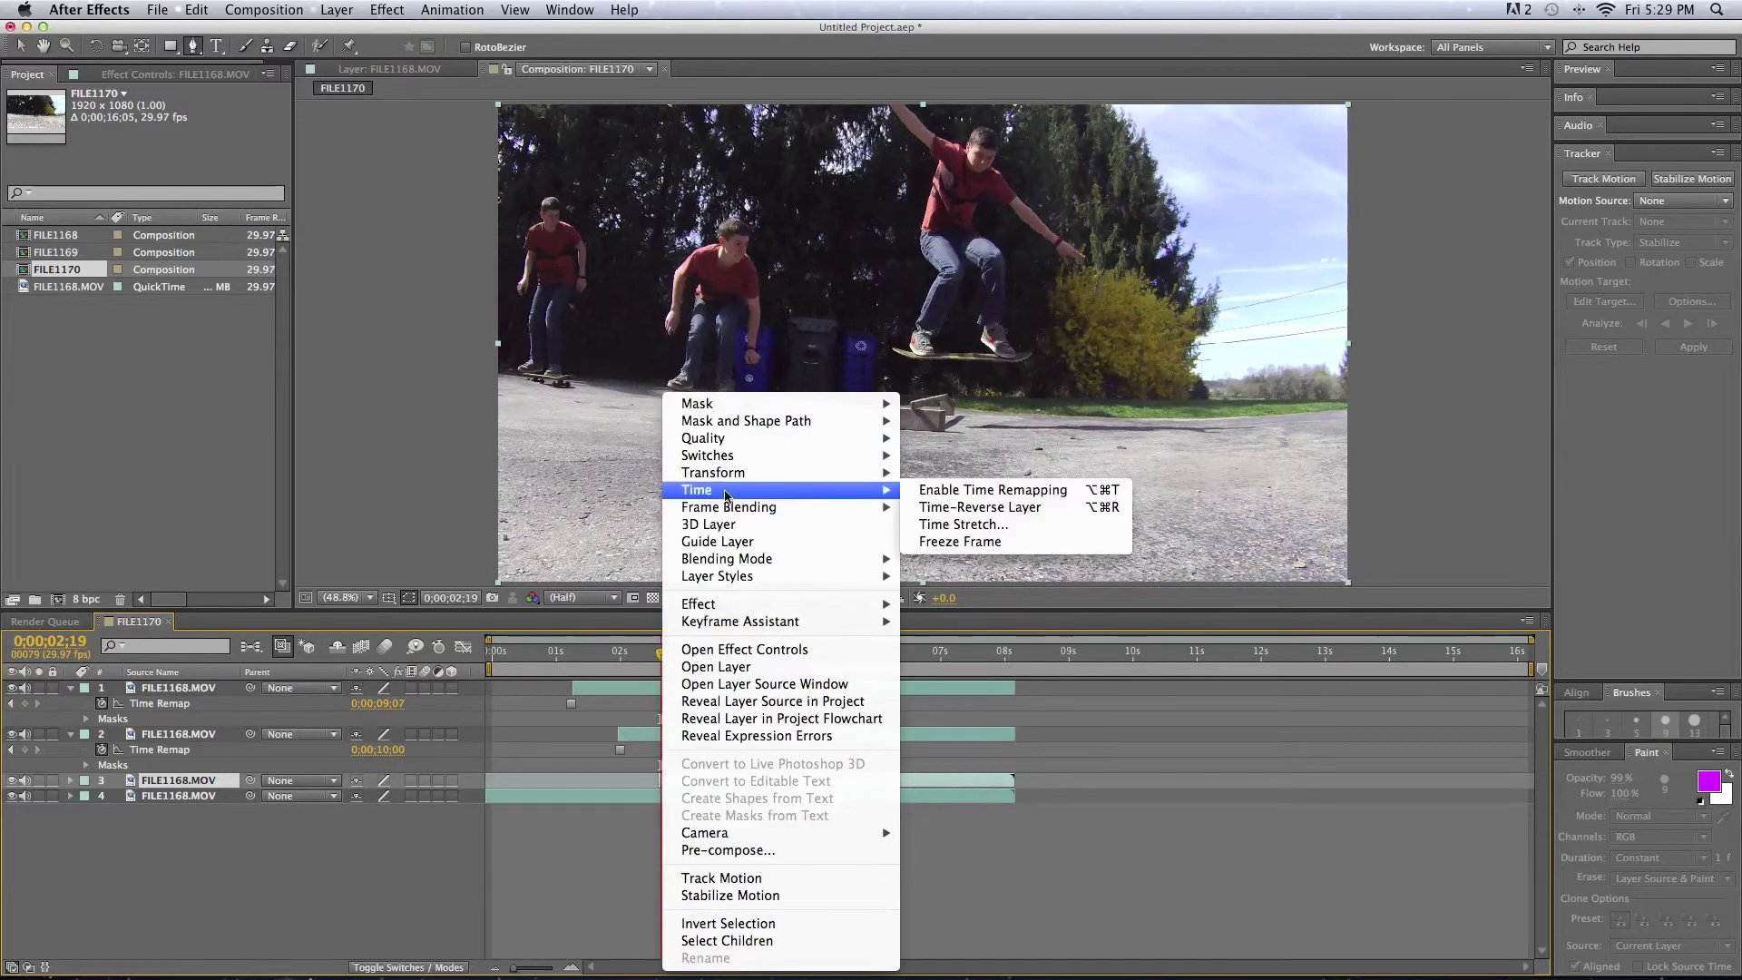
left_click(949, 542)
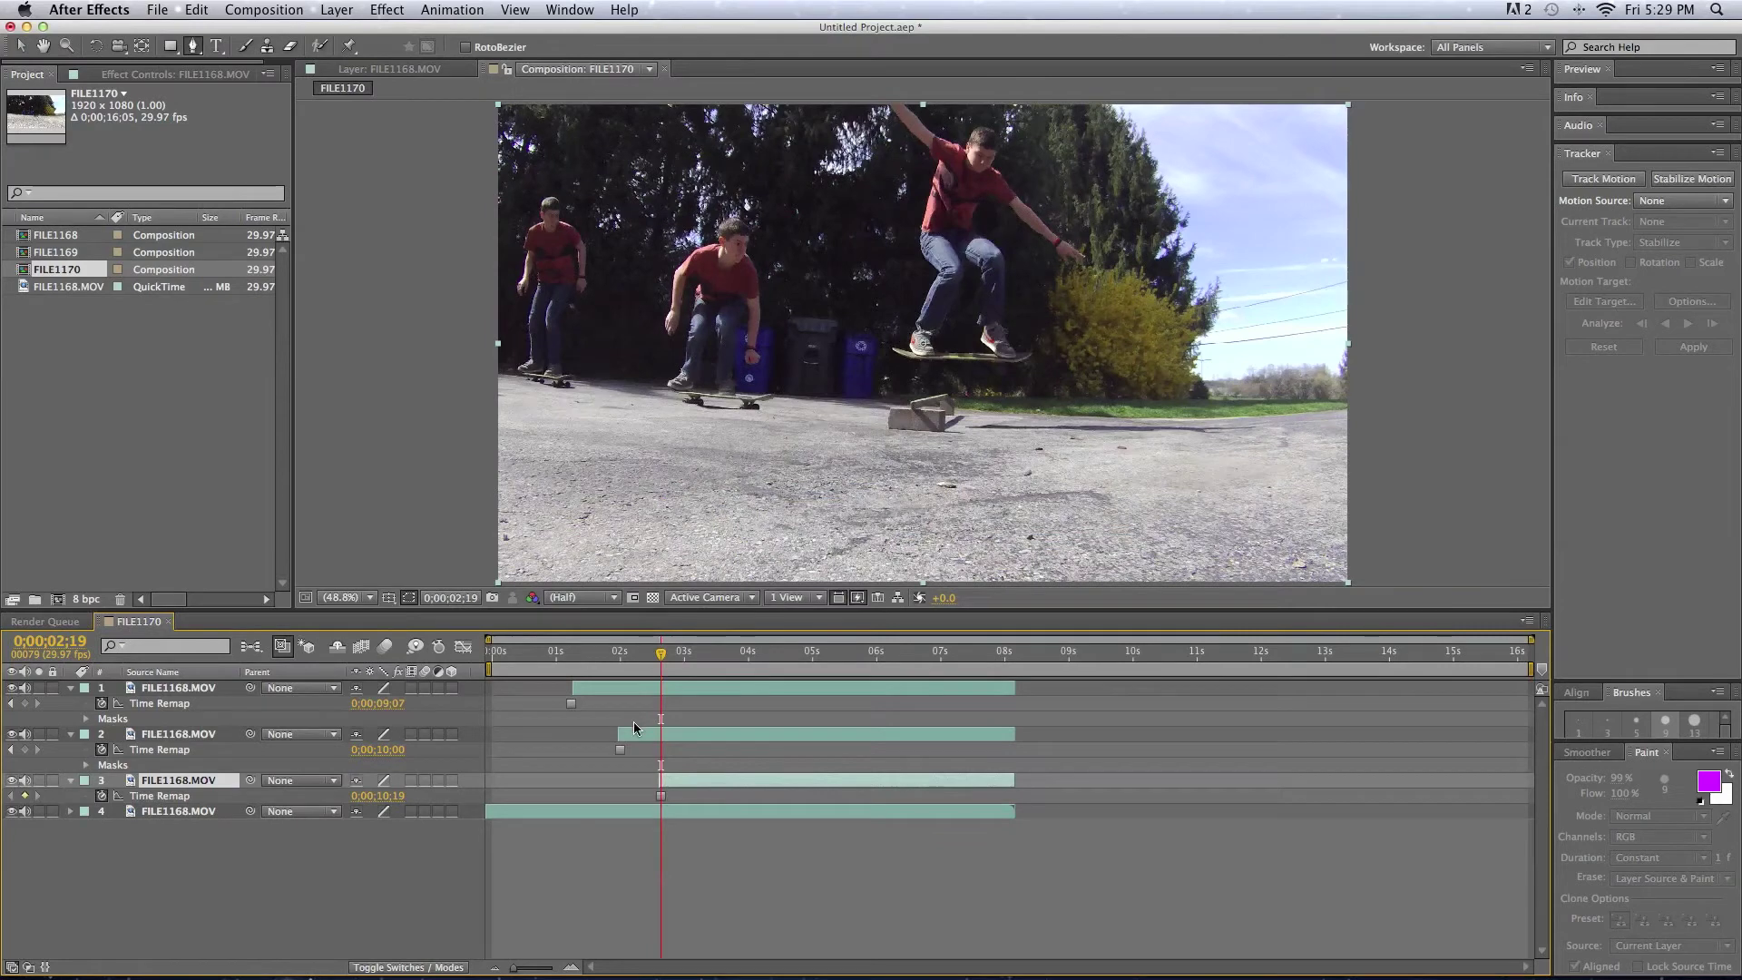
double_click(173, 782)
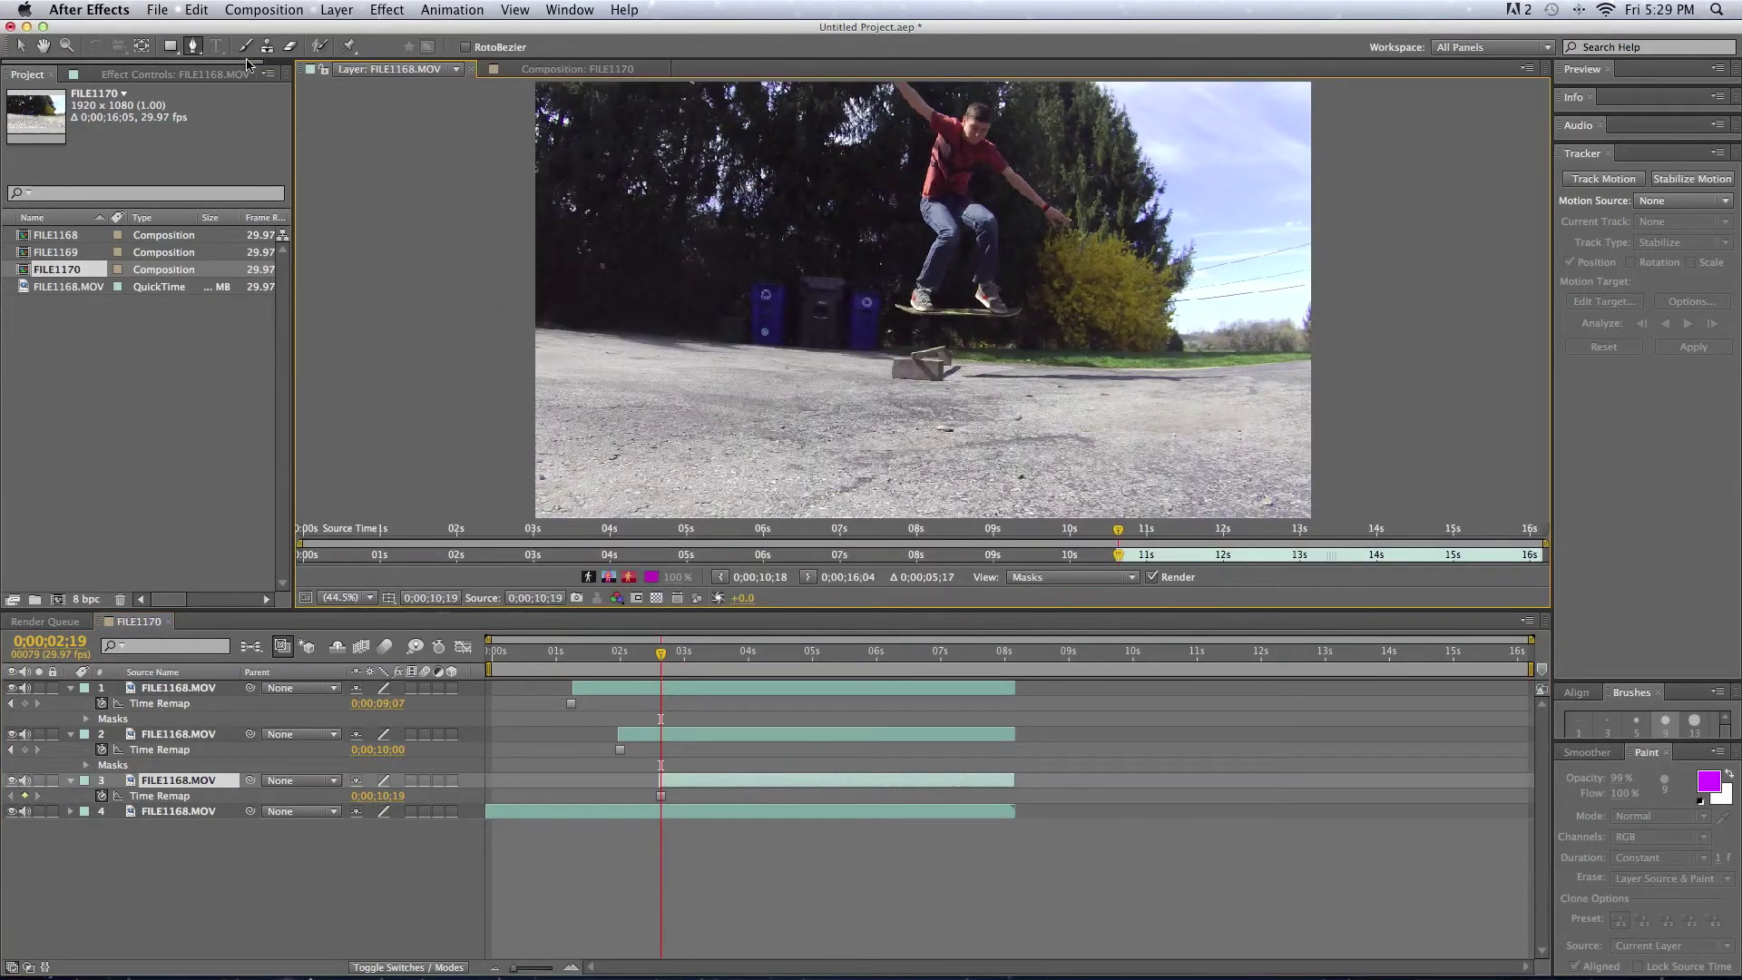
Step: Trace a closed mask around the airborne skater, raised hand and outstretched arm, then return to FILE1170
left_click(976, 323)
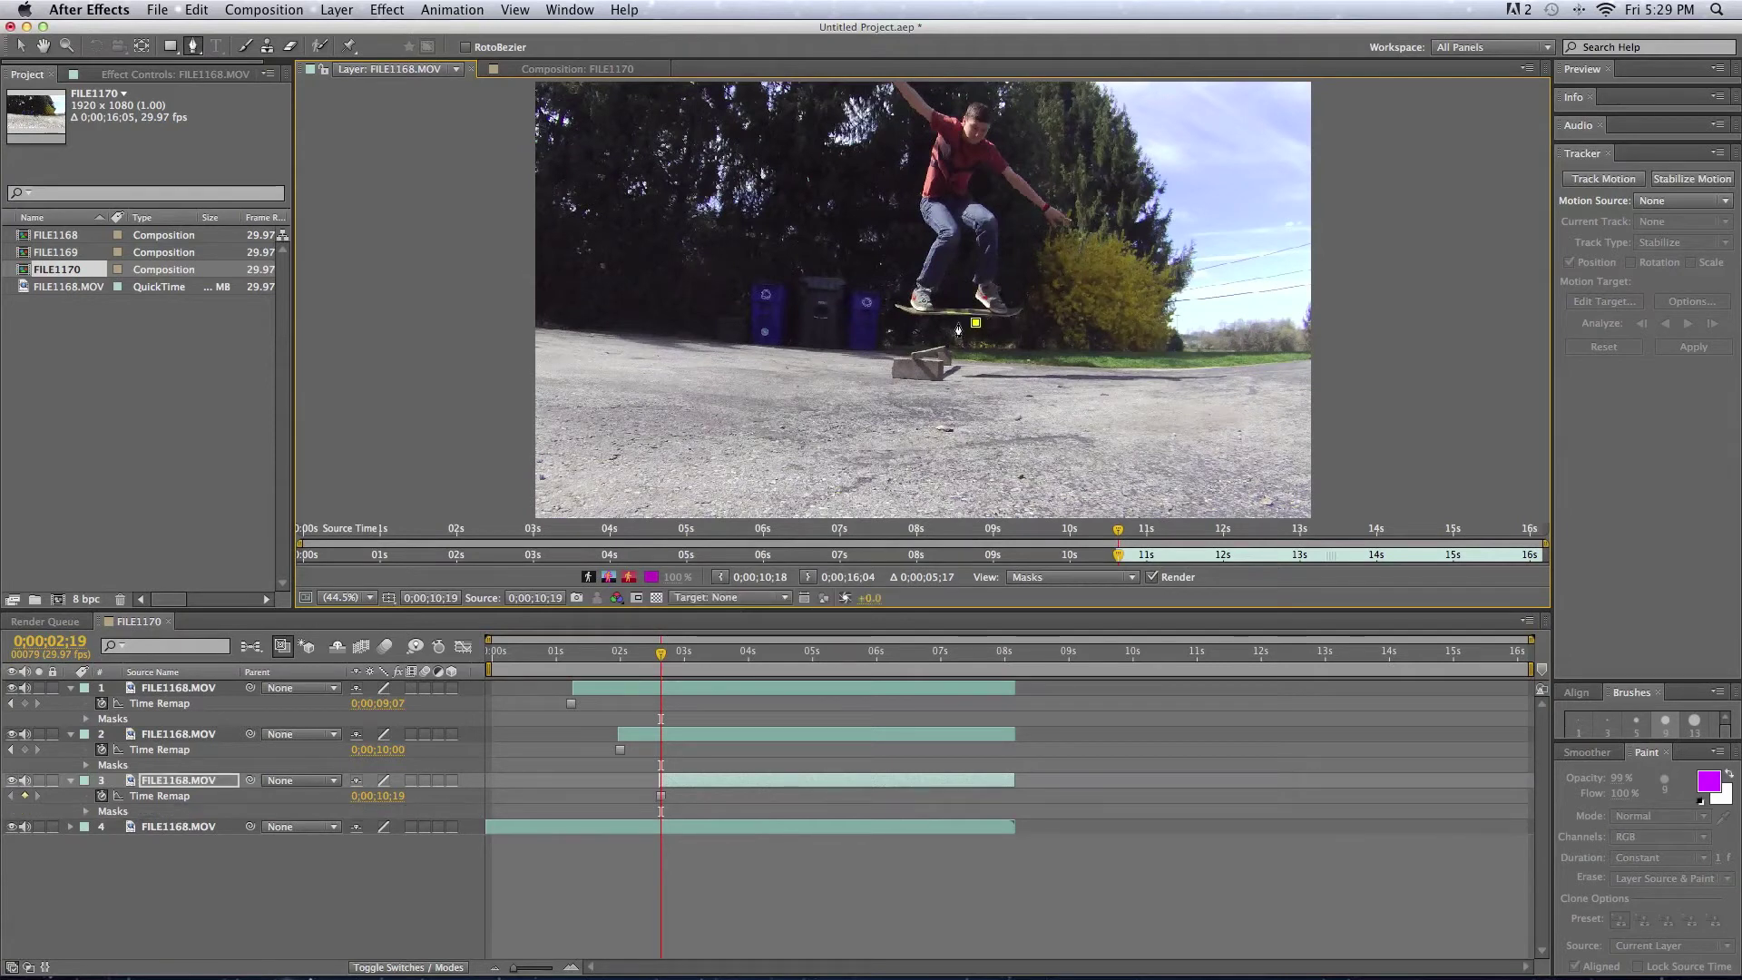
left_click(910, 321)
left_click(901, 293)
left_click(888, 84)
left_click(918, 82)
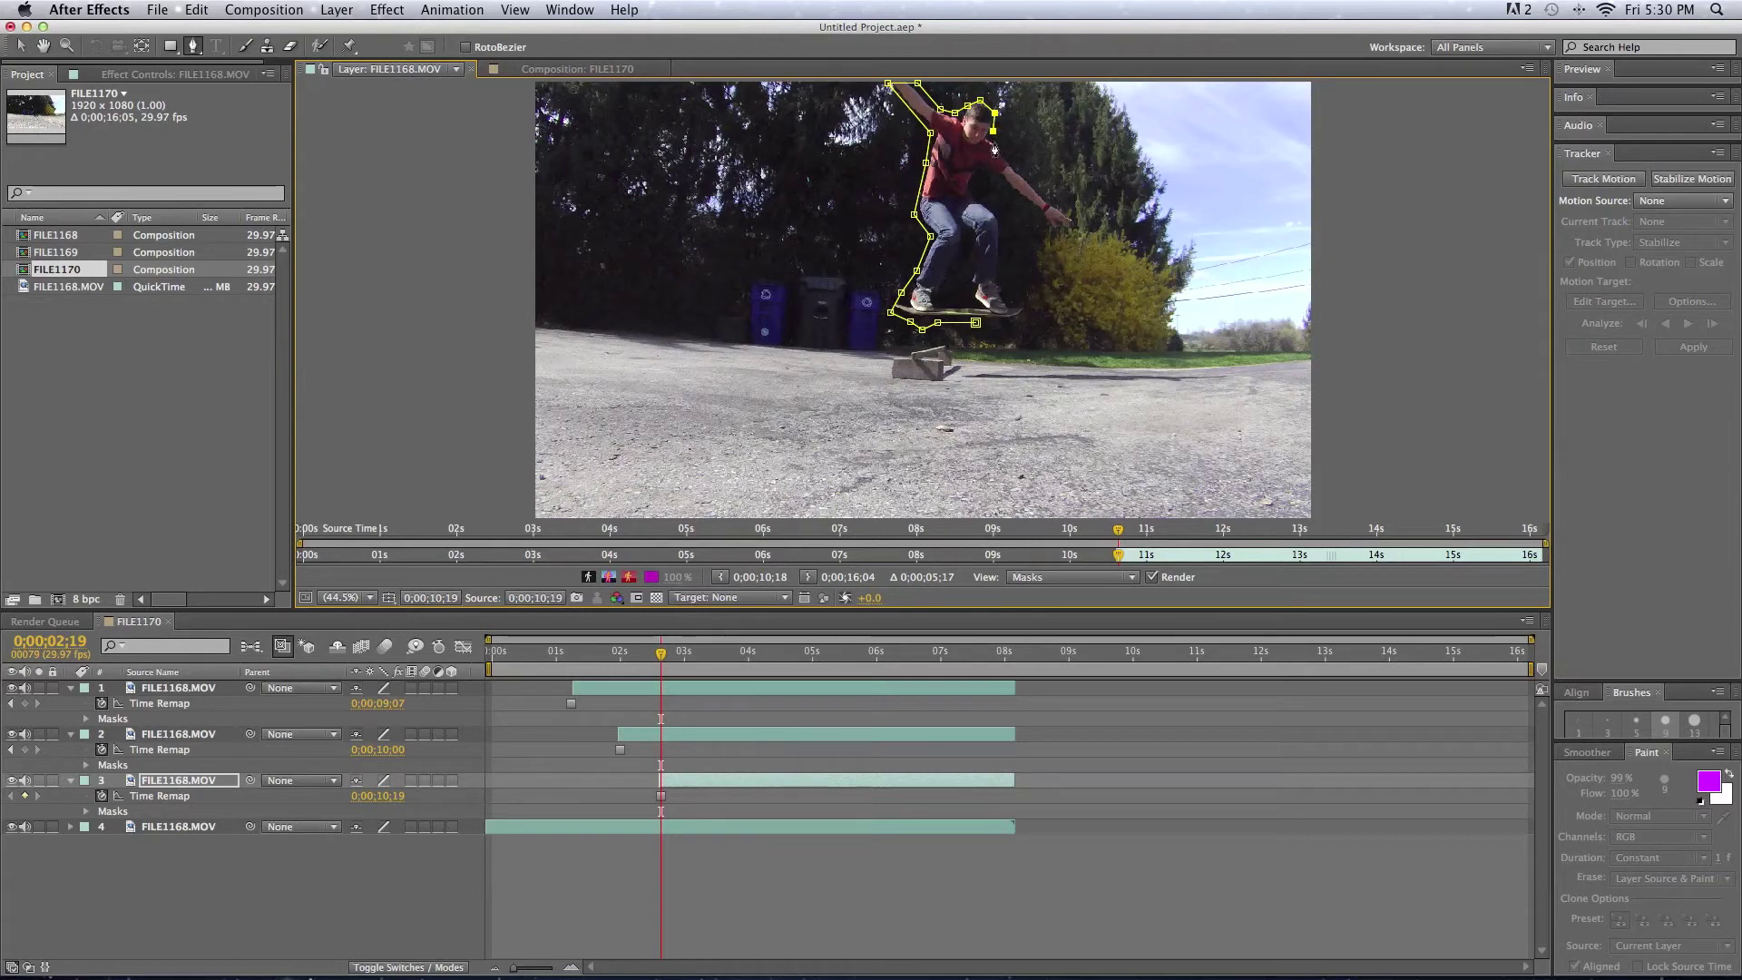
left_click(1050, 197)
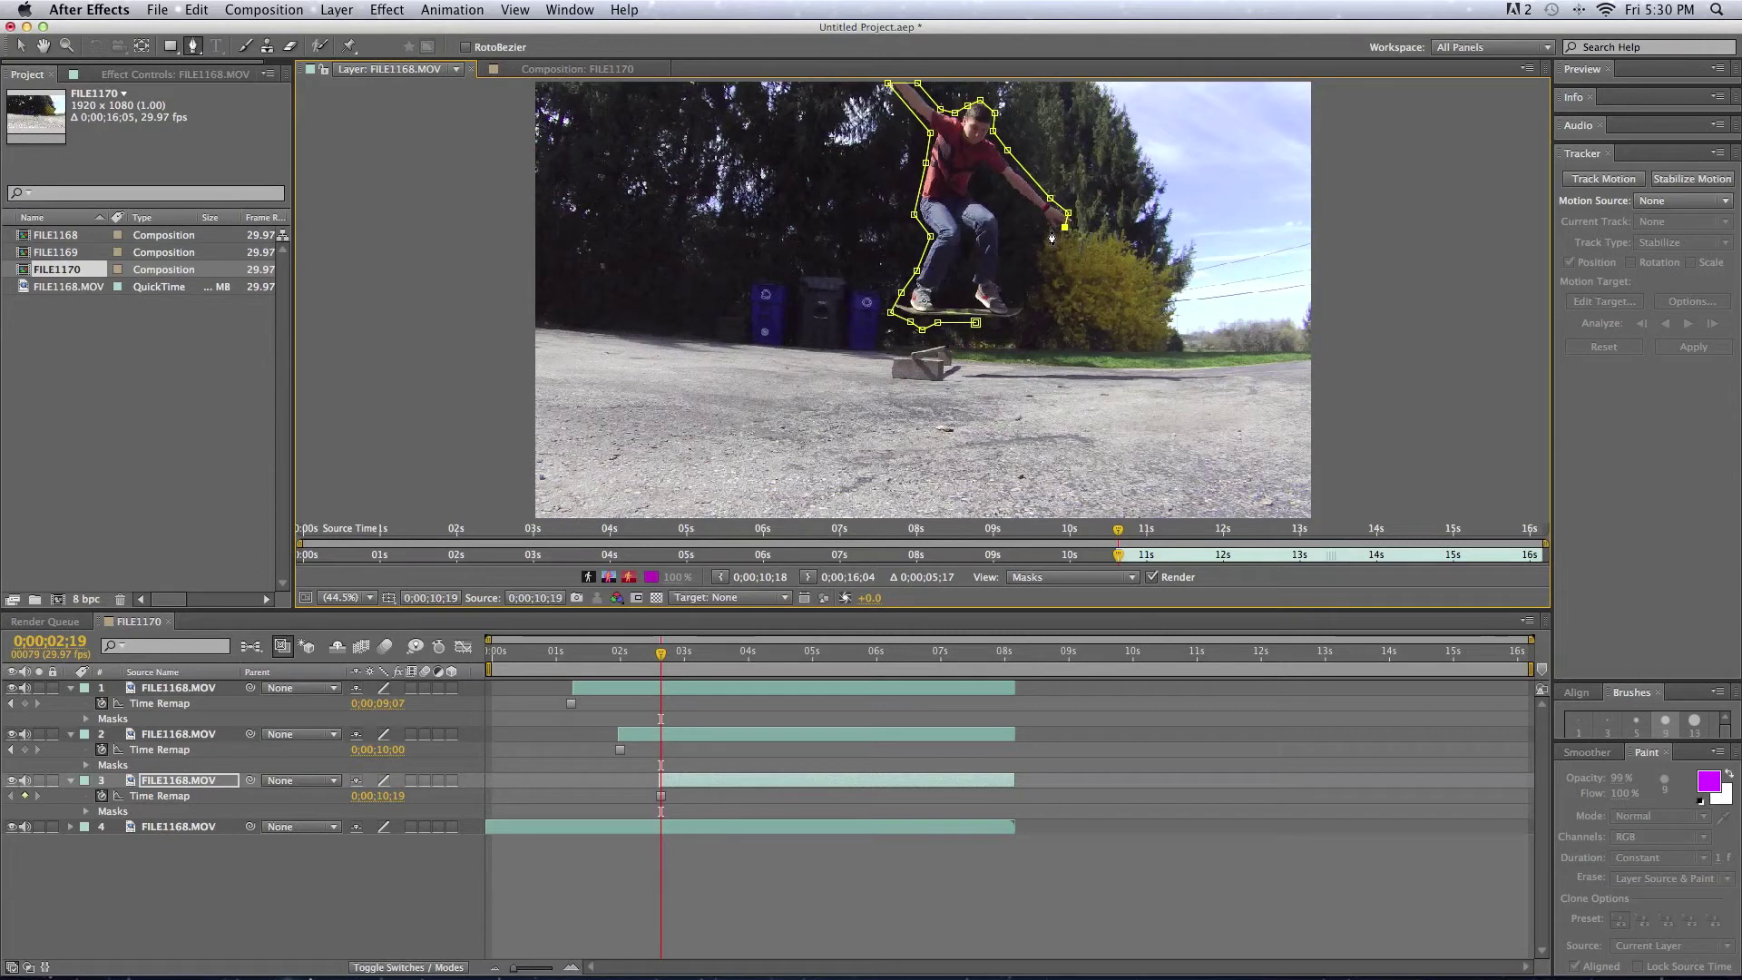
left_click(977, 192)
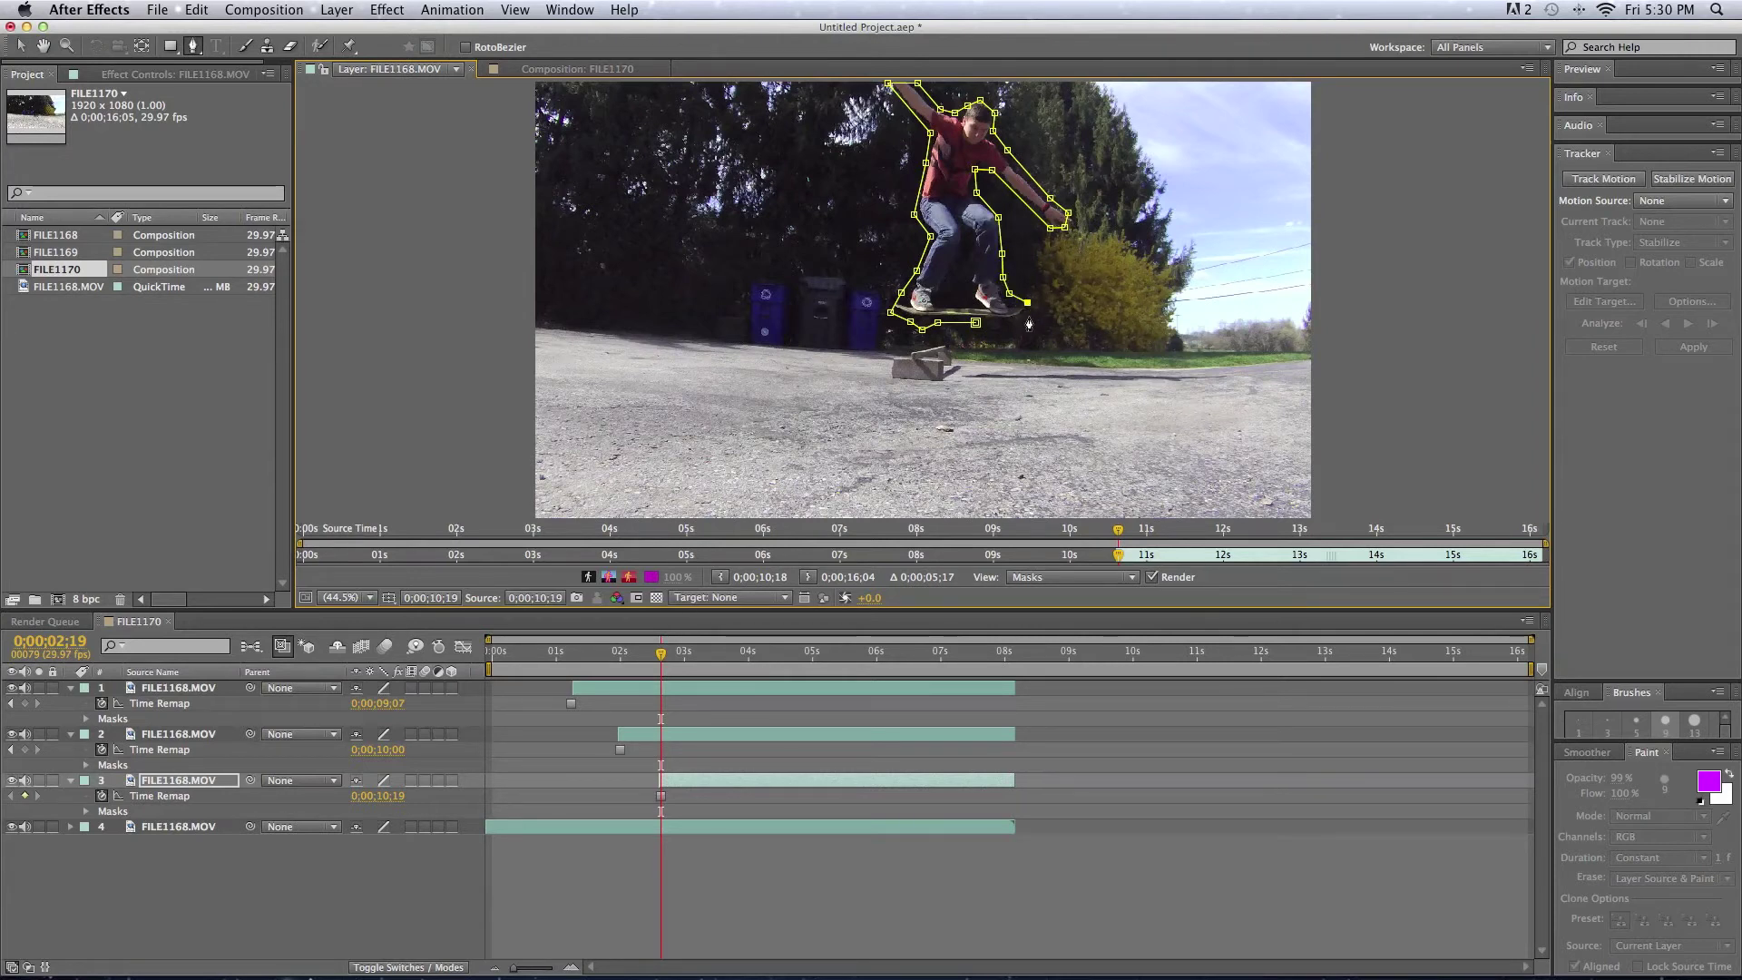
left_click(1000, 322)
left_click(976, 323)
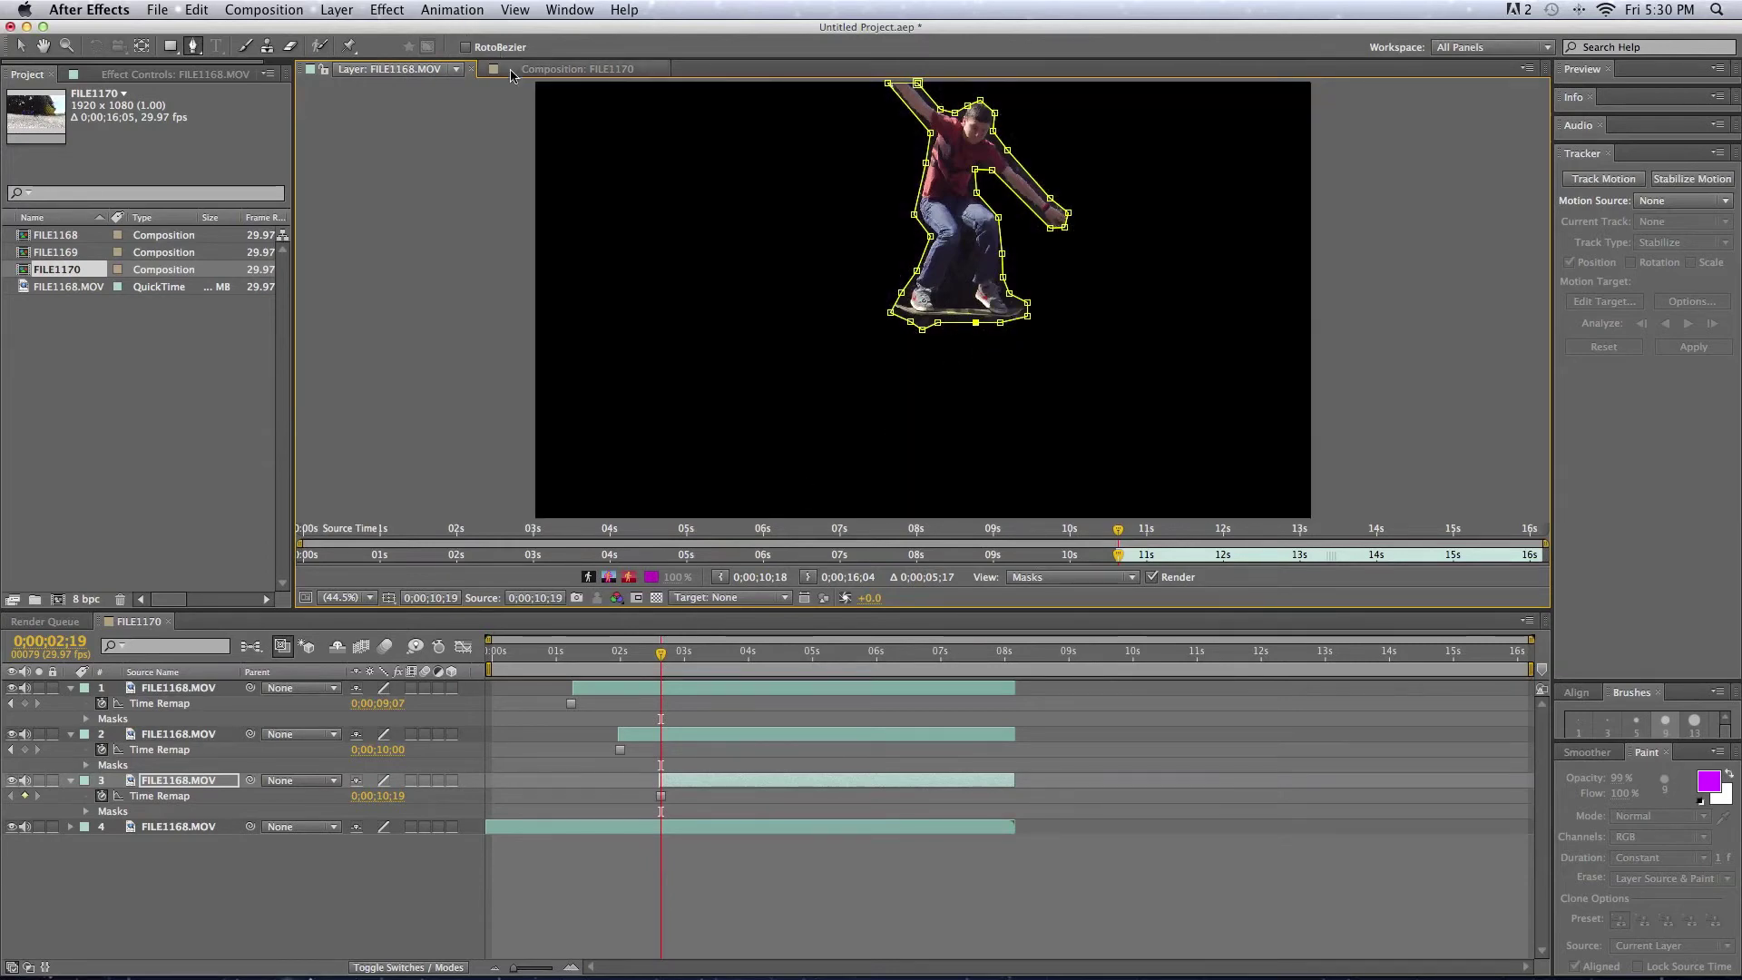
left_click(563, 69)
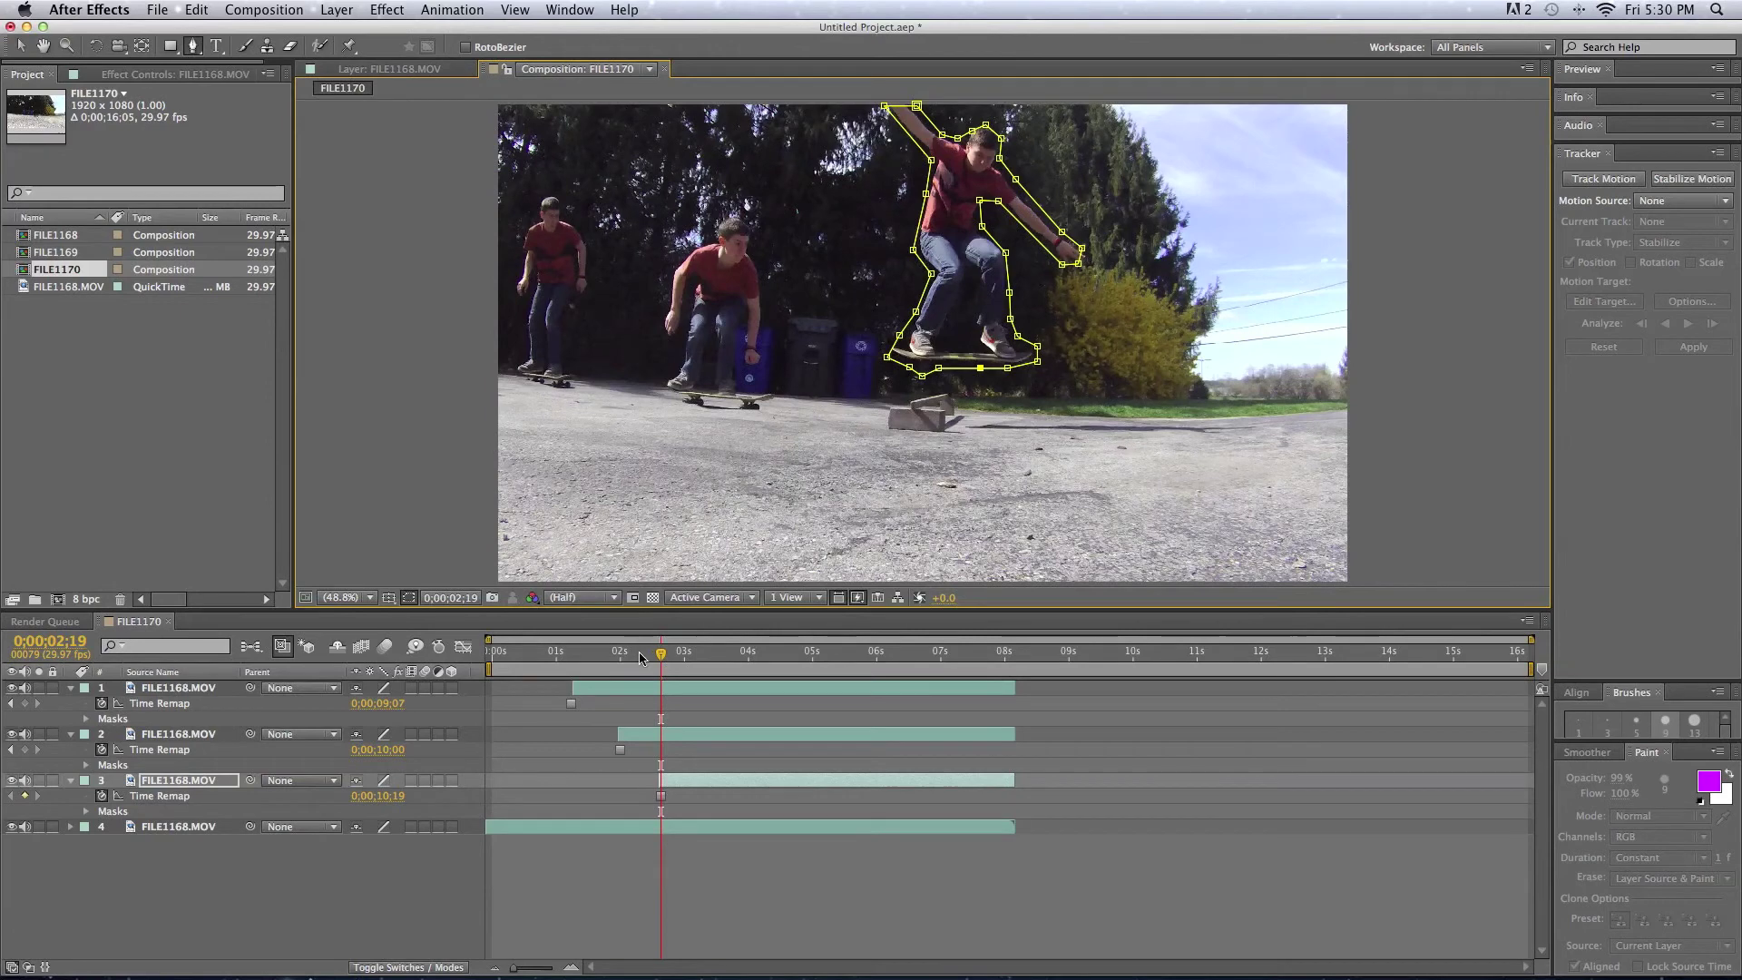
Step: Scrub back along the timeline to preview the three frozen skater copies
left_click_drag(659, 655, 473, 674)
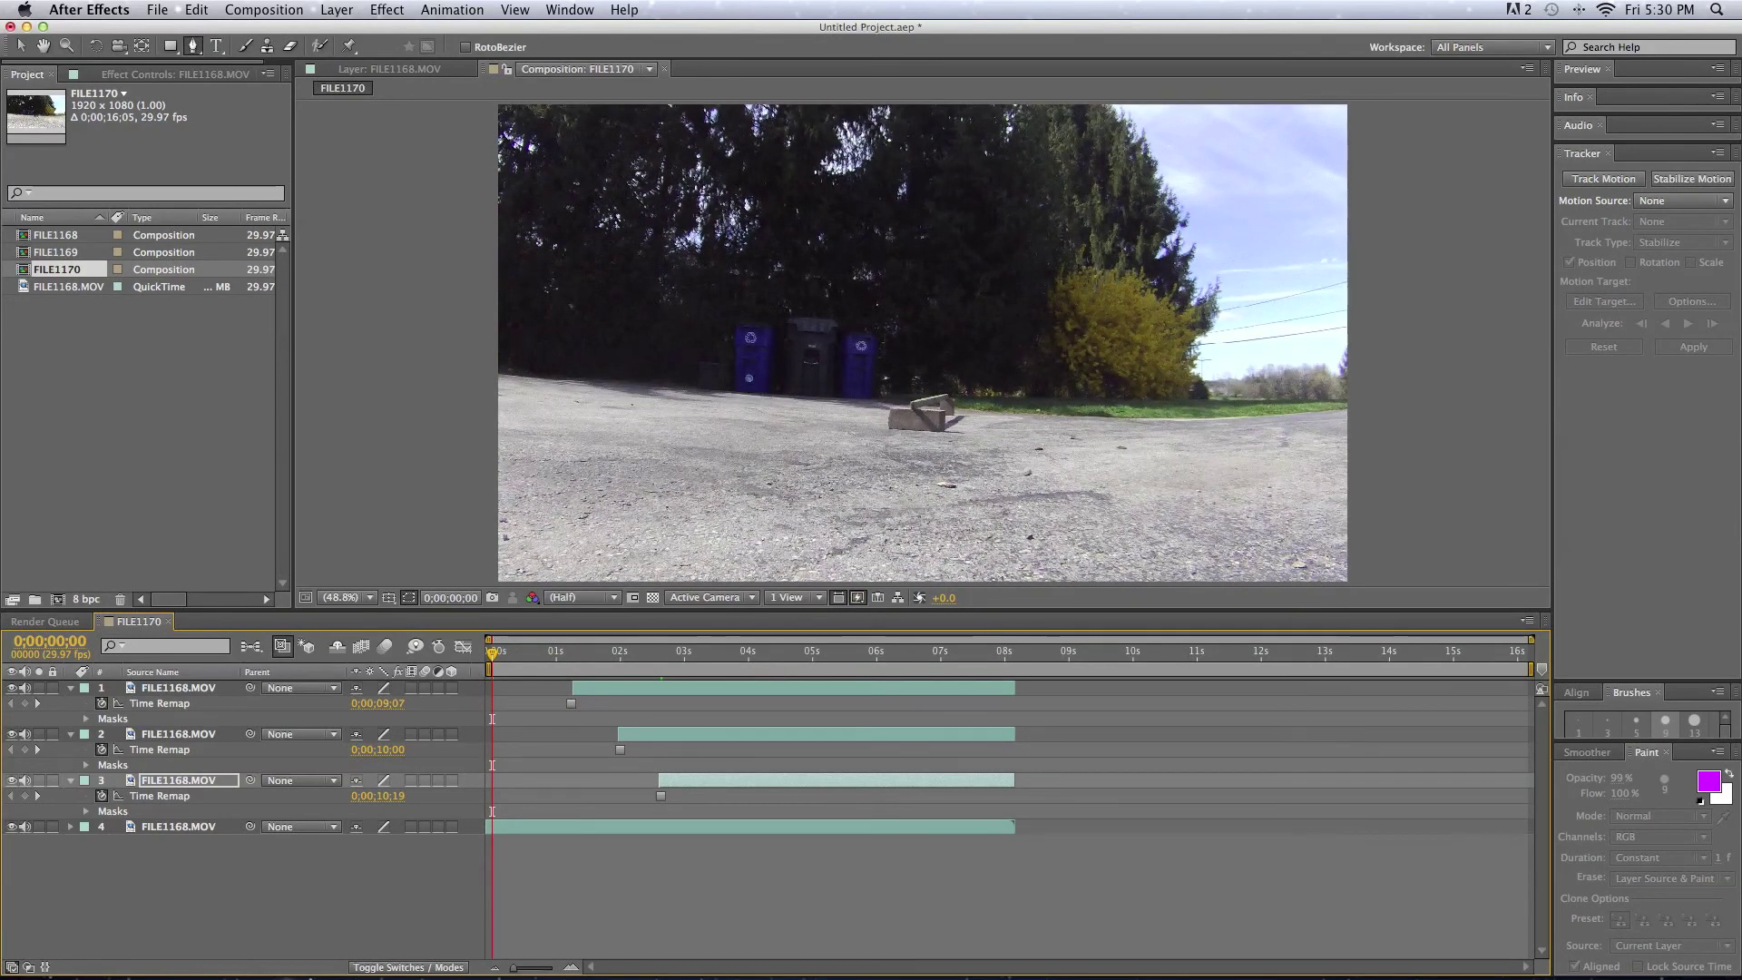
Step: Bring QuickTime Player to the front from the Dock, over the After Effects composite
mouse_move(1484, 949)
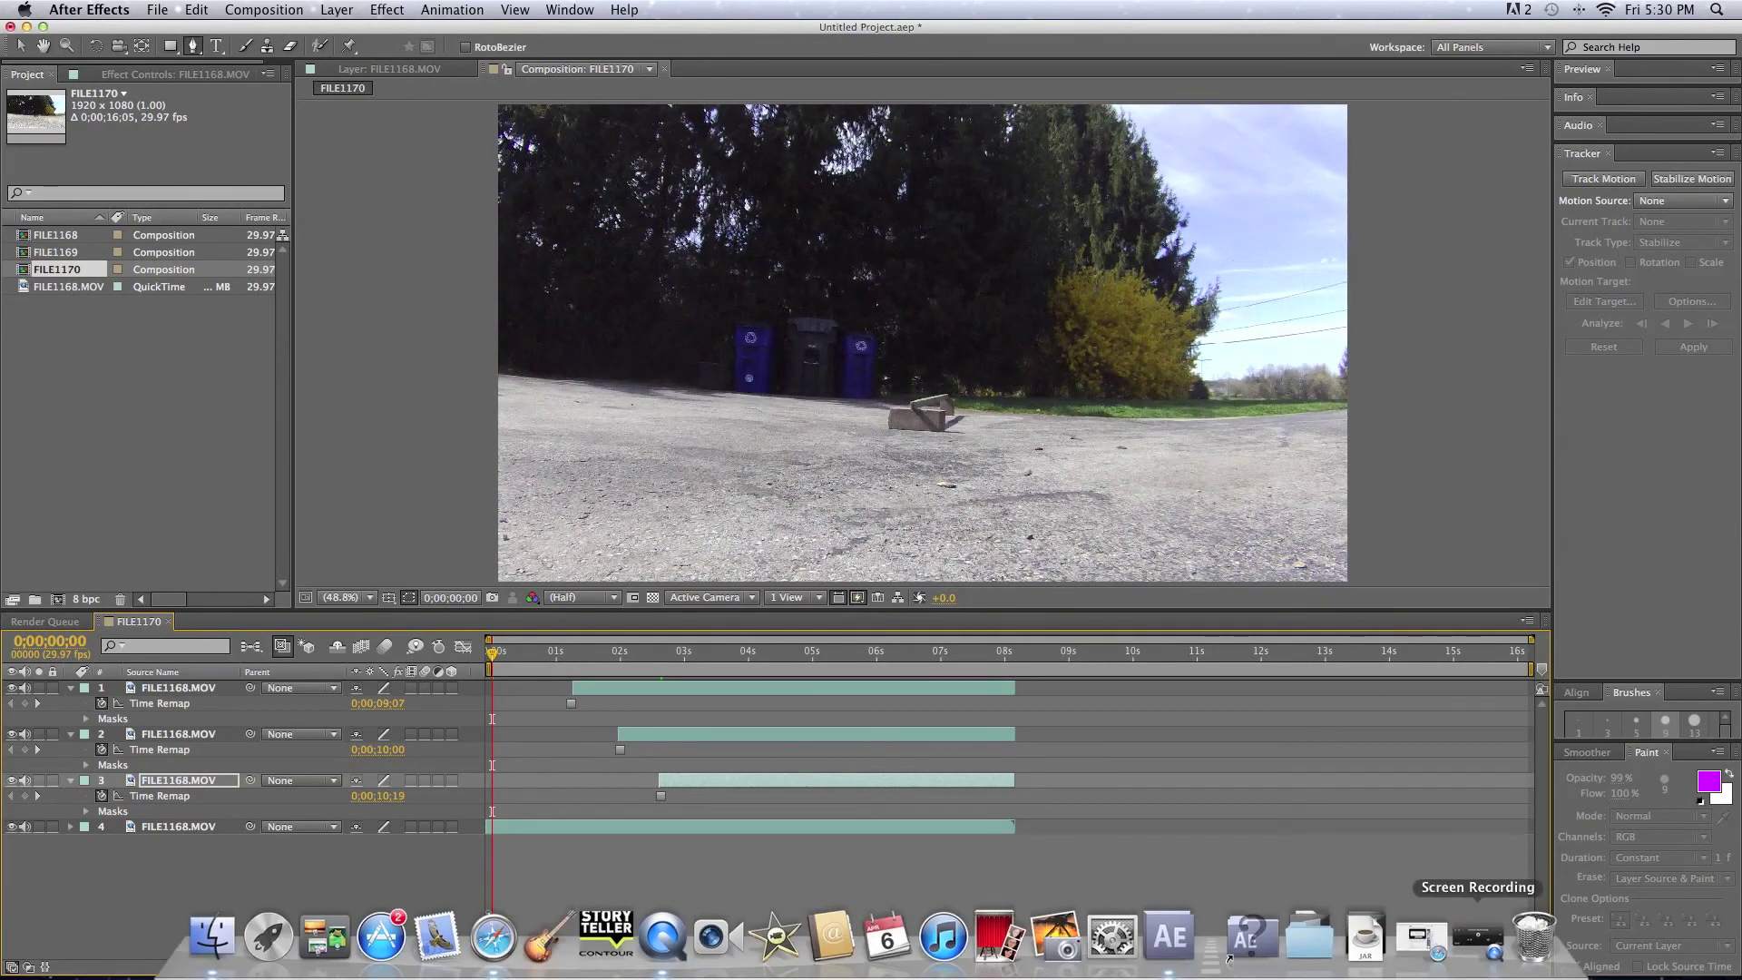
left_click(1484, 948)
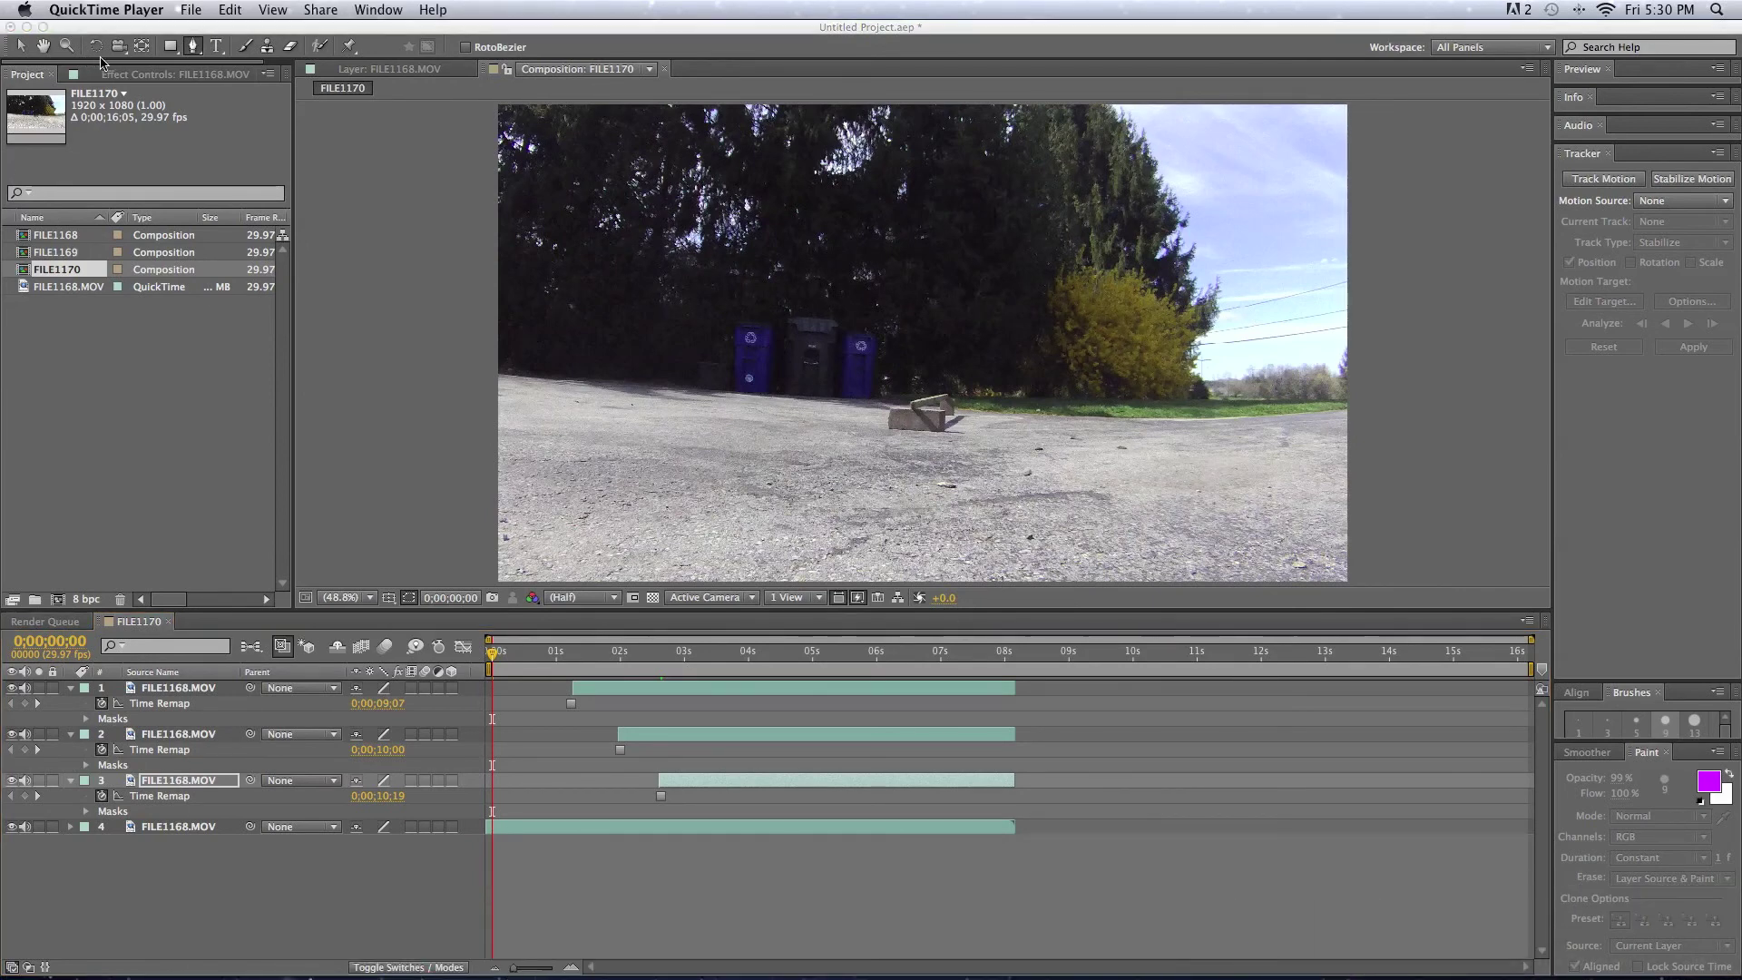